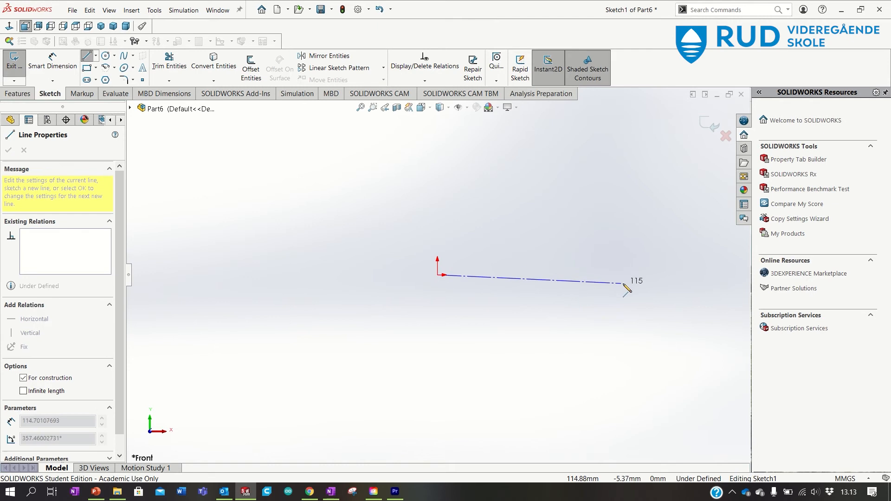
# Step: Sketch a horizontal centreline about 120 mm long from the origin and a vertical centreline about 41 mm up from its midpoint
pyautogui.click(629, 276)
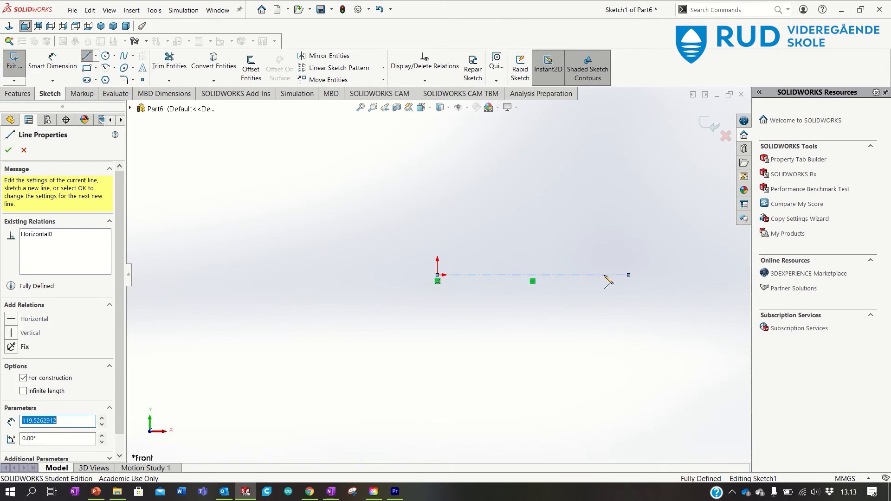
pyautogui.click(533, 275)
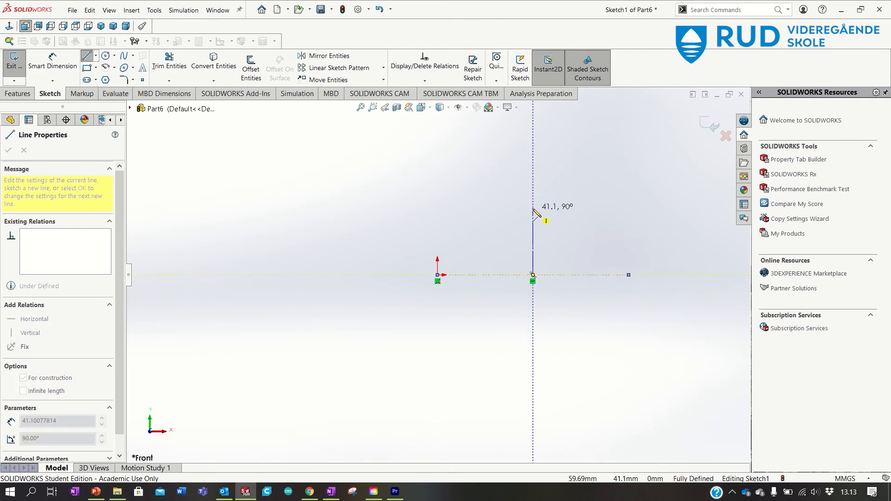
pyautogui.click(533, 206)
# Step: Dimension the horizontal centreline's length to 62 mm
pyautogui.click(61, 62)
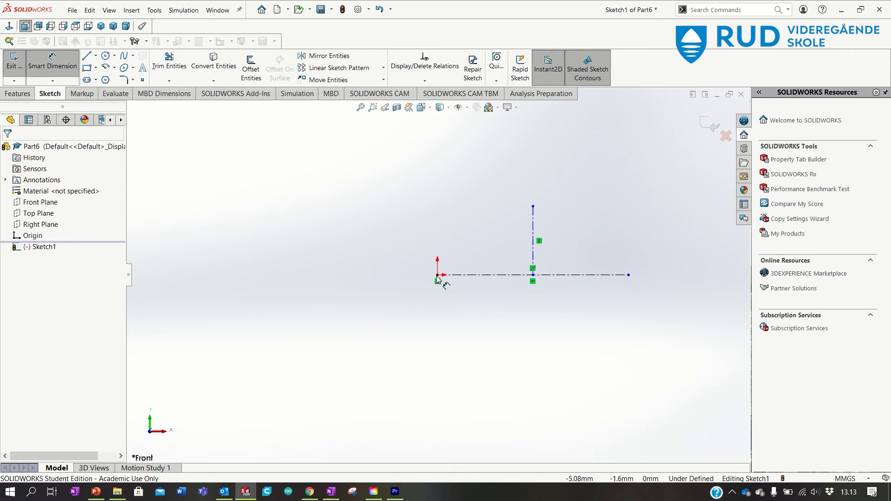
pyautogui.click(477, 275)
pyautogui.click(539, 341)
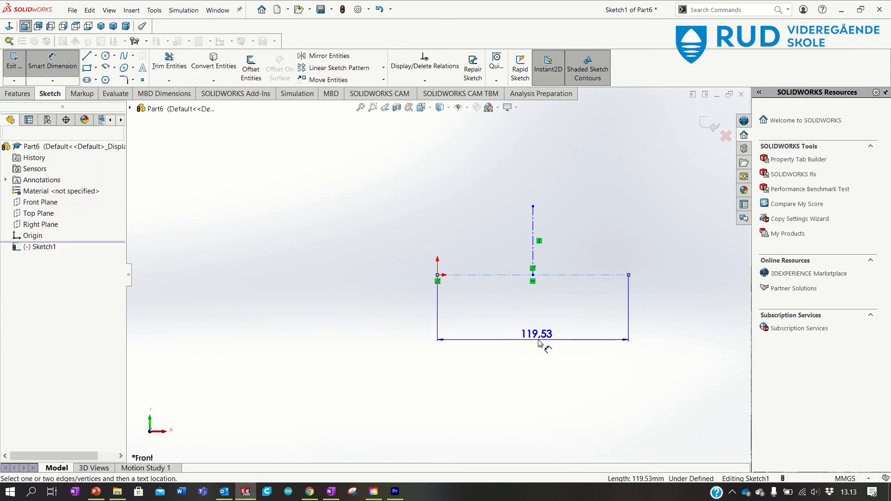
pyautogui.write('62')
pyautogui.press('Return')
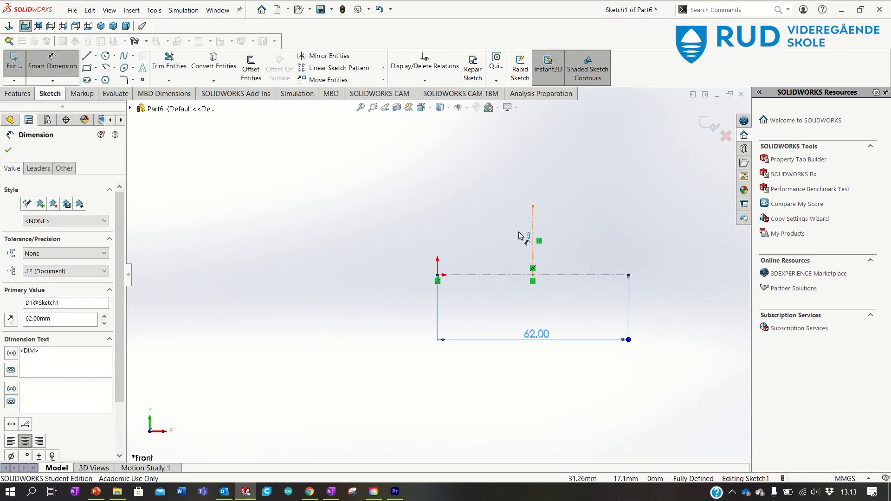
# Step: Dimension the vertical centreline's height to 15 mm, placing the dimension beyond the origin
pyautogui.click(533, 239)
pyautogui.click(369, 240)
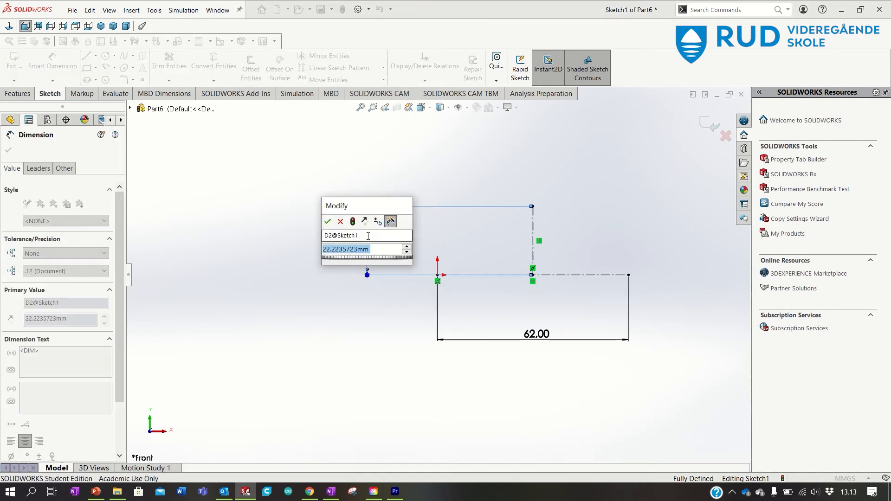
pyautogui.write('18')
pyautogui.press('Return')
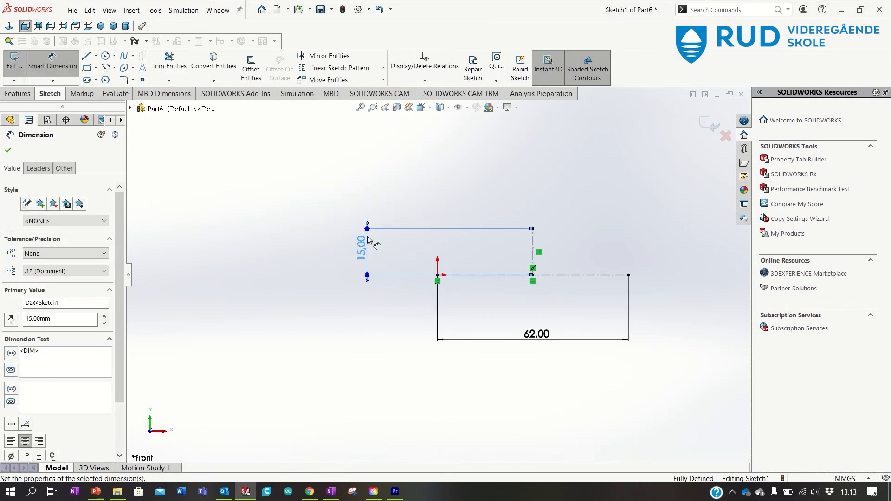
# Step: Sketch three connected solid profile lines from the origin: about 6.4 mm up, 14.4 mm right and 3.2 mm down
pyautogui.click(95, 56)
pyautogui.click(103, 68)
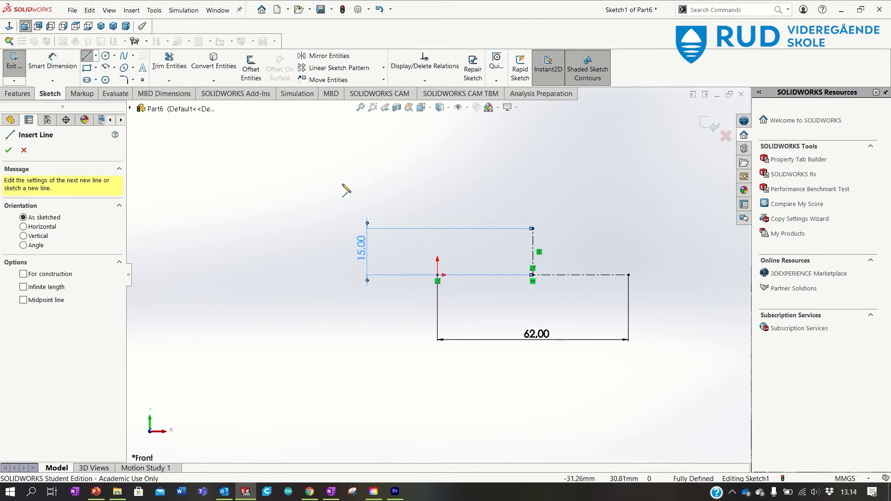
pyautogui.click(437, 276)
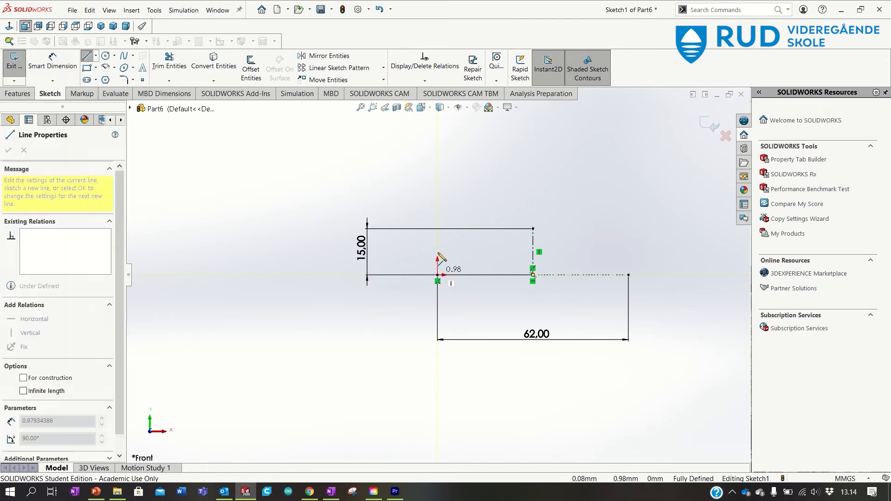
pyautogui.click(438, 256)
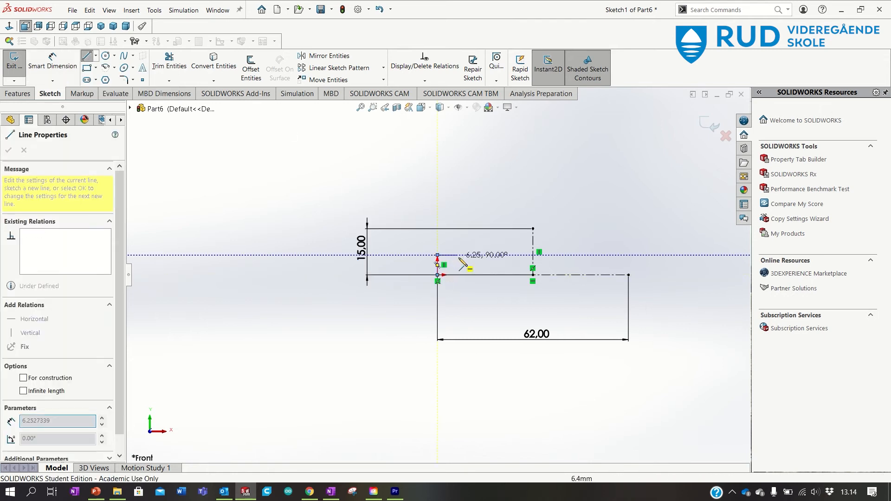
pyautogui.click(483, 255)
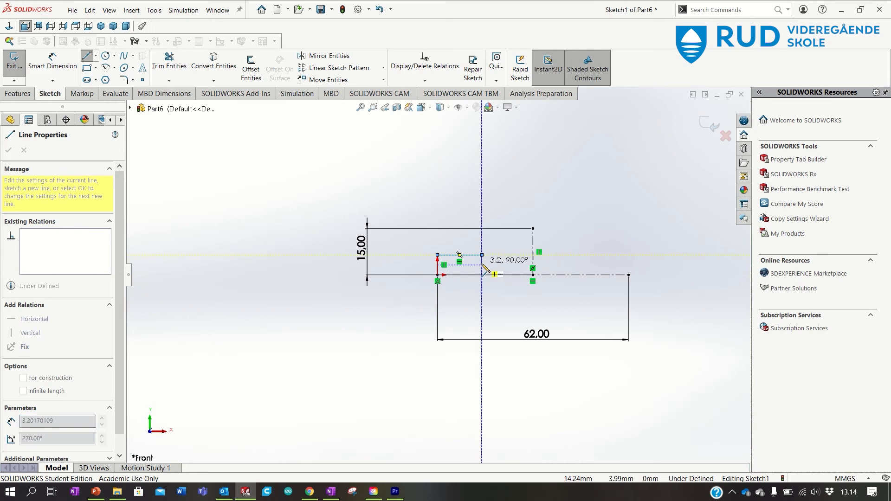
pyautogui.click(482, 265)
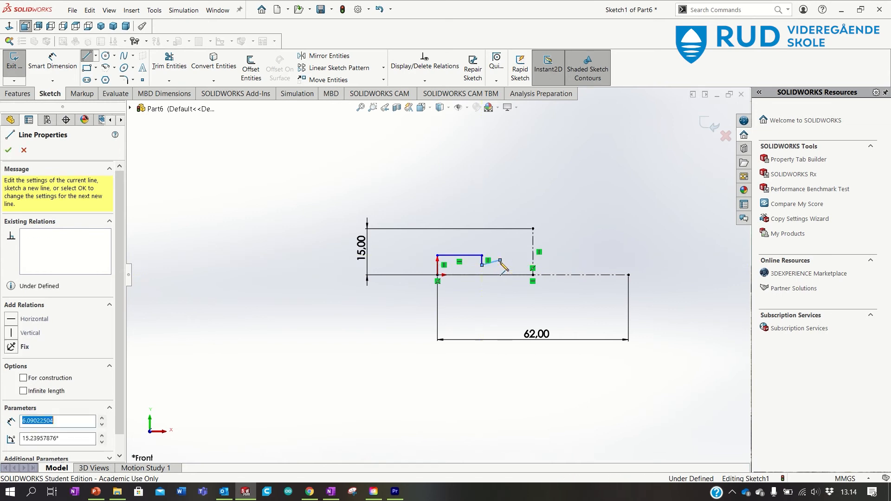
pyautogui.hotkey('ctrl', 'z')
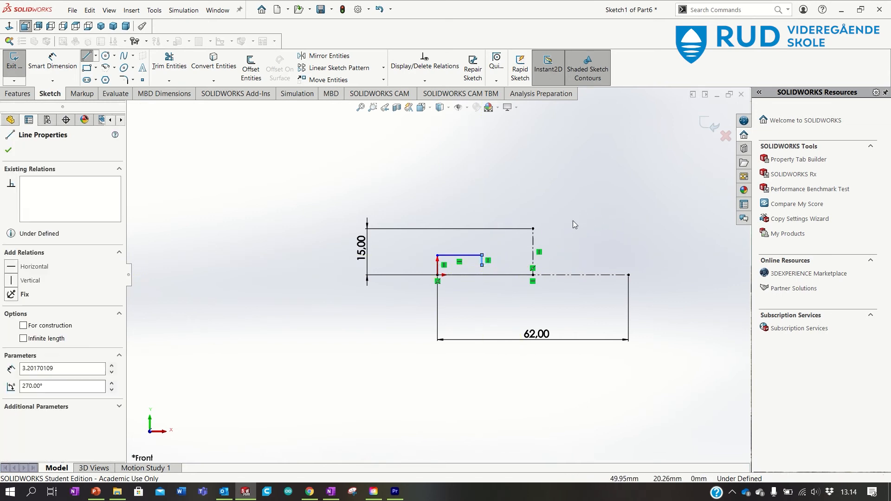
# Step: Continue the profile about 7.5 mm right, 11.8 mm up and 9.1 mm right to the vertical centreline's upper endpoint
pyautogui.click(86, 56)
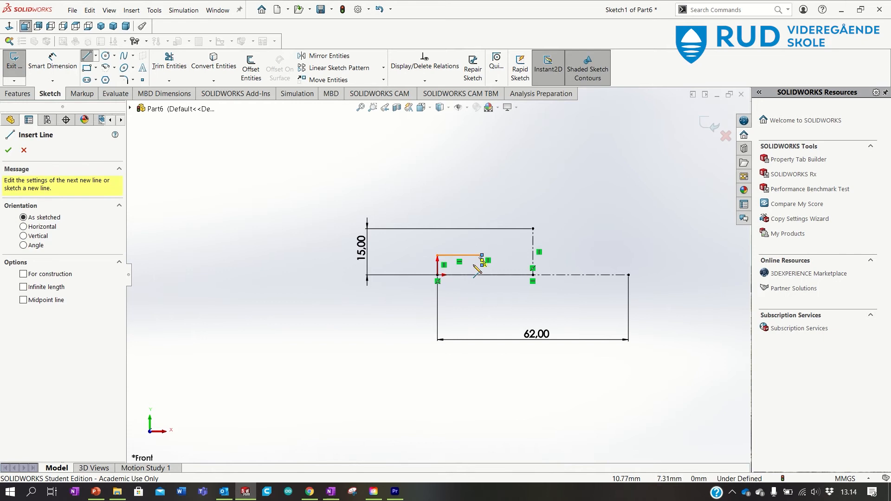
pyautogui.click(483, 266)
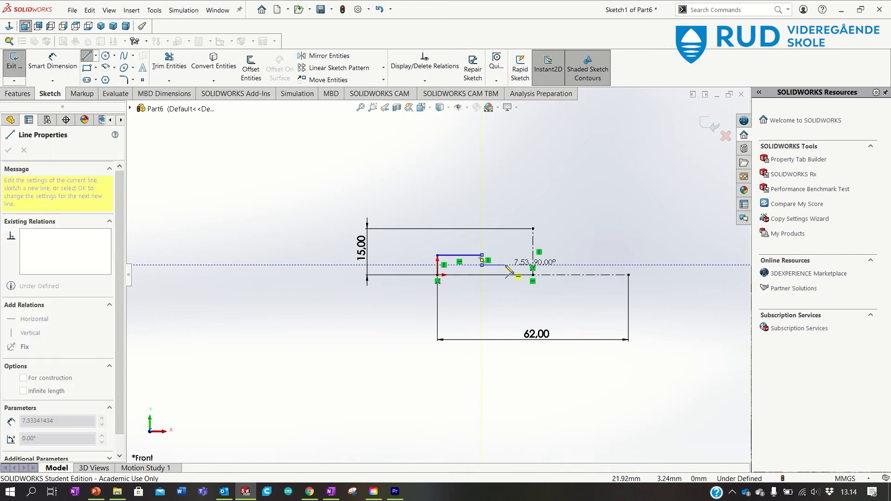
pyautogui.click(505, 265)
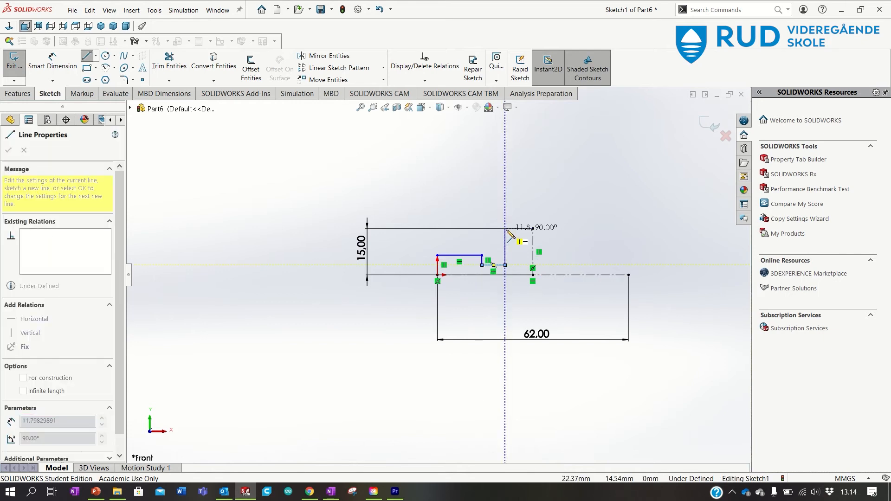
pyautogui.click(506, 228)
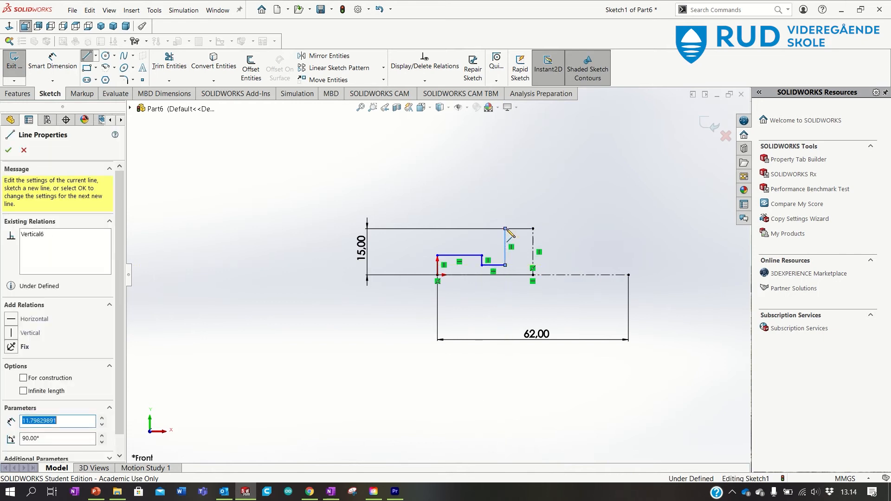
pyautogui.click(533, 228)
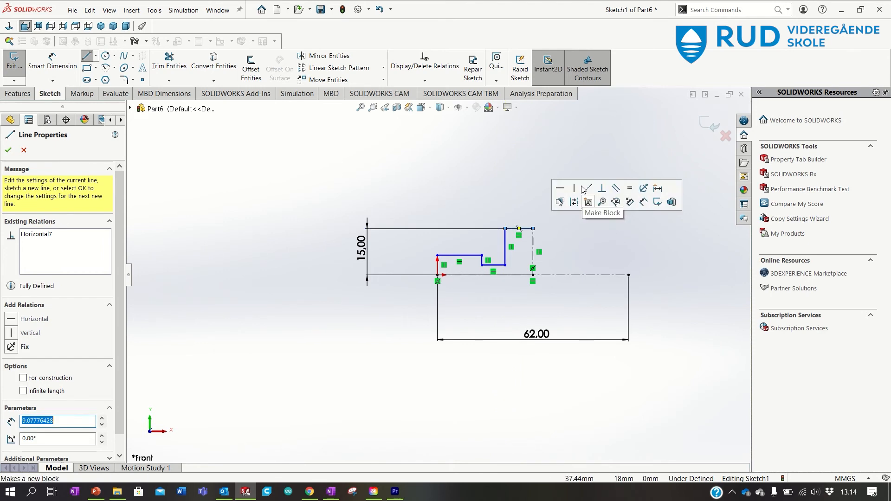
# Step: Dimension the vertical profile line at the origin to 6 mm
pyautogui.click(52, 63)
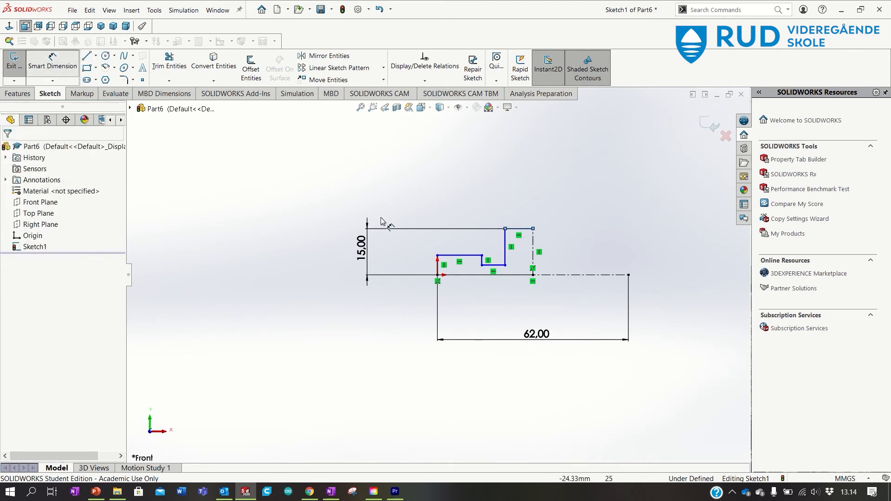
pyautogui.click(436, 266)
pyautogui.click(420, 266)
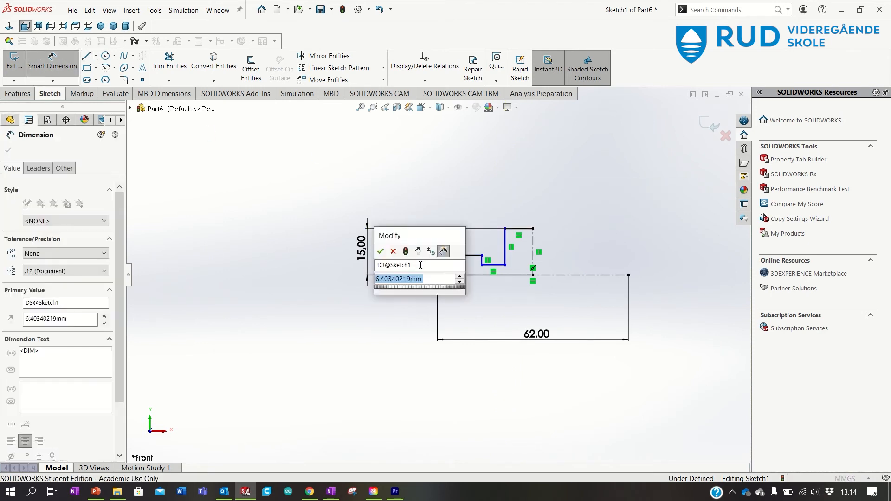
pyautogui.write('6')
pyautogui.press('Return')
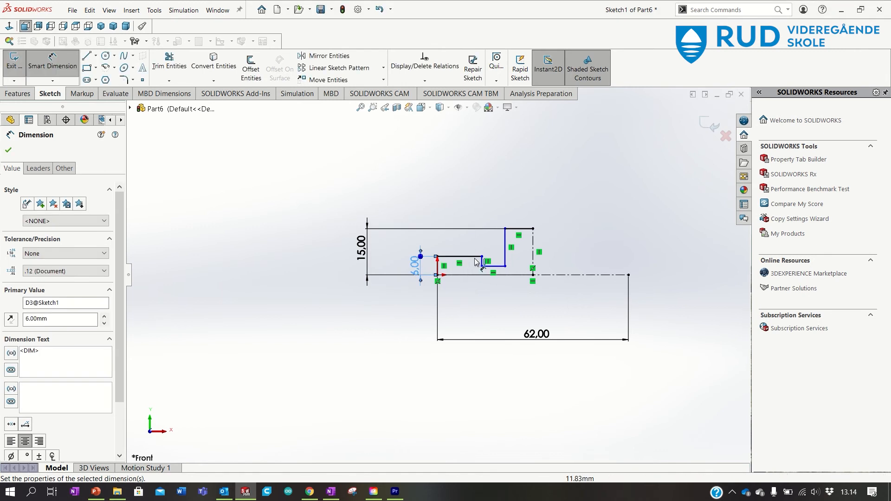
# Step: Dimension the first horizontal profile line to a length of 9 mm
pyautogui.click(473, 256)
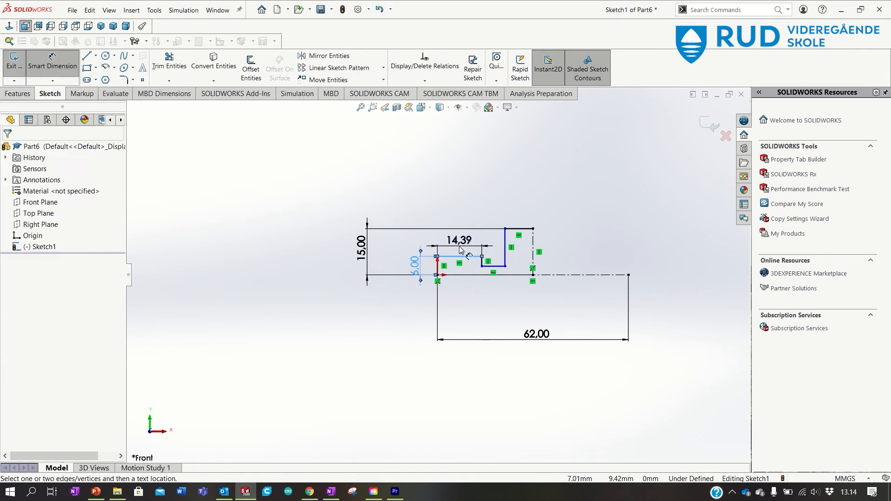
pyautogui.click(461, 248)
pyautogui.write('9')
pyautogui.press('Return')
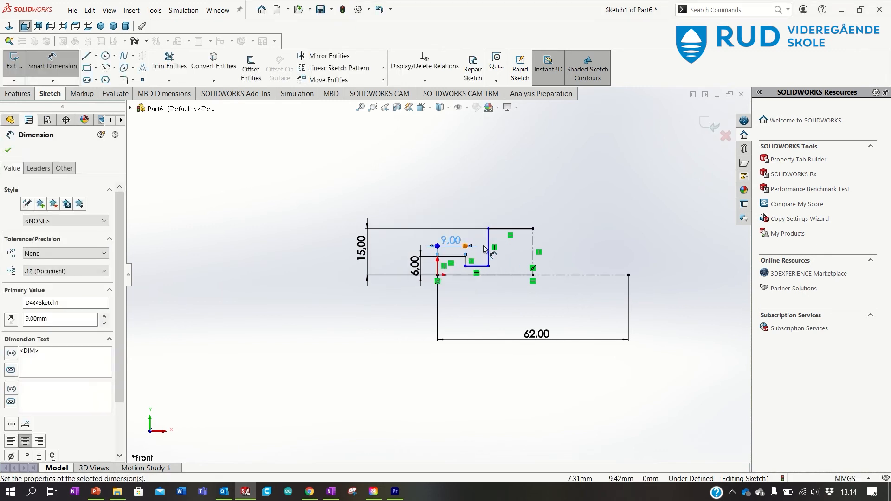
# Step: Dimension the groove's bottom line to a width of 3 mm
pyautogui.click(483, 266)
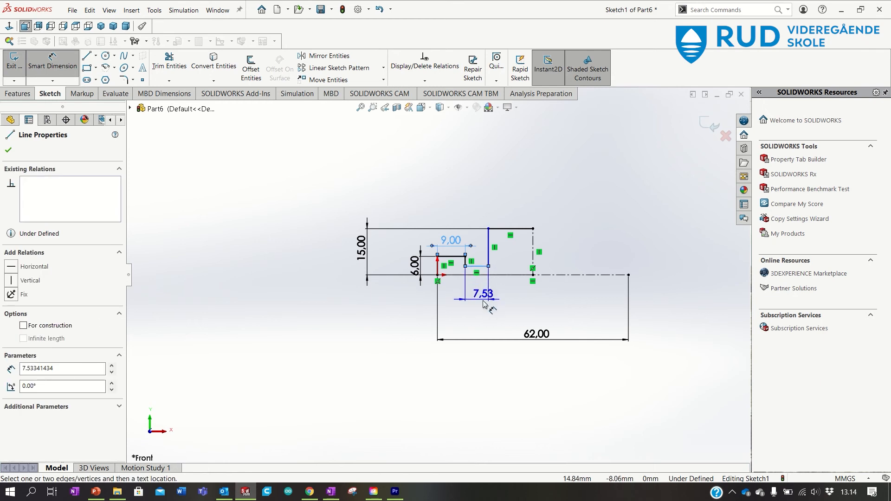
pyautogui.click(484, 305)
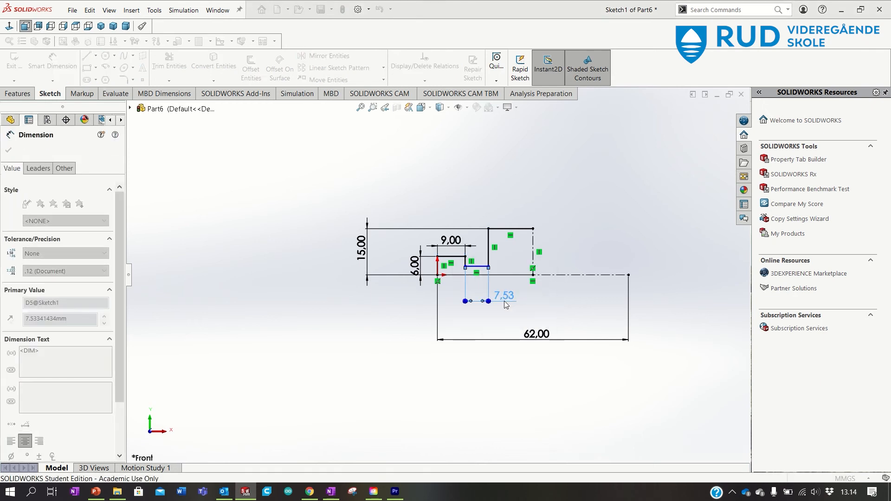
pyautogui.write('3')
pyautogui.press('Return')
# Step: Dimension the short vertical line between the 9 mm shoulder and the groove bottom to a depth of 0.5 mm
pyautogui.scroll(-7, 497, 260)
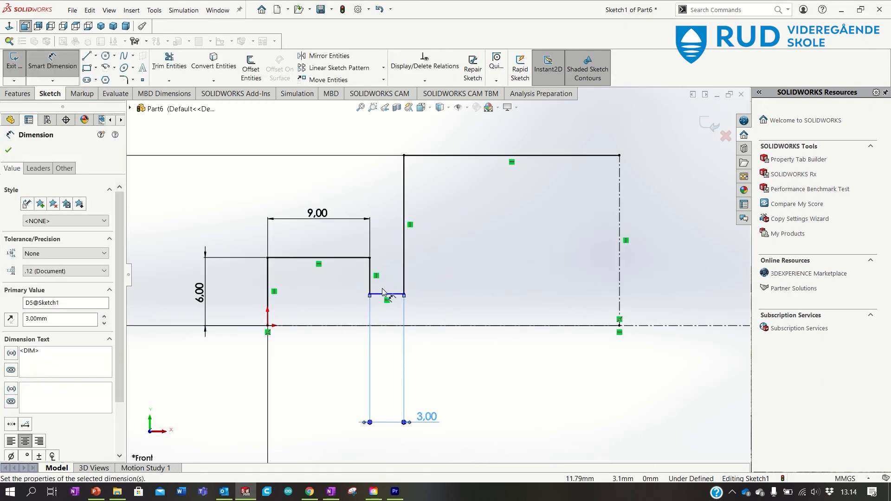
pyautogui.click(371, 279)
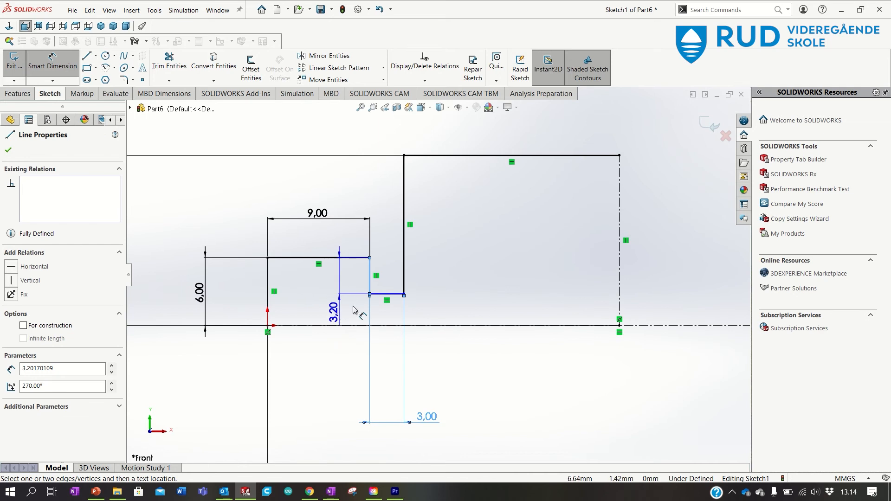
pyautogui.click(445, 319)
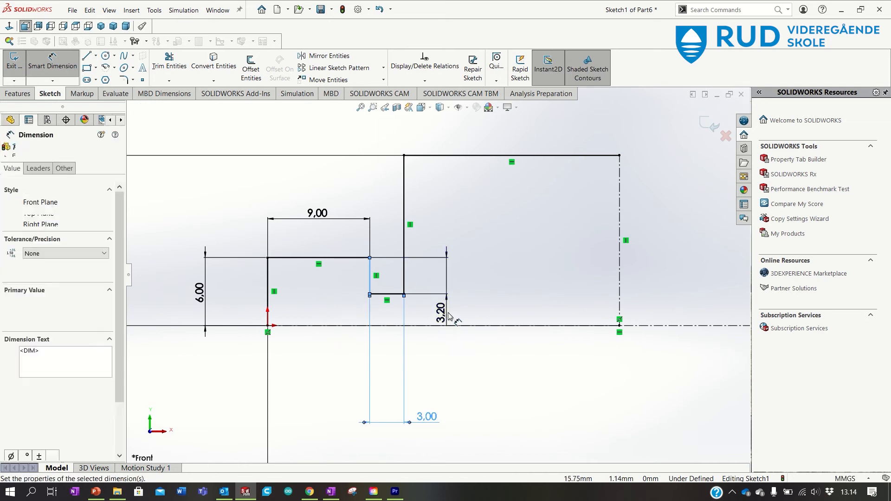
pyautogui.write('0,5')
pyautogui.press('Return')
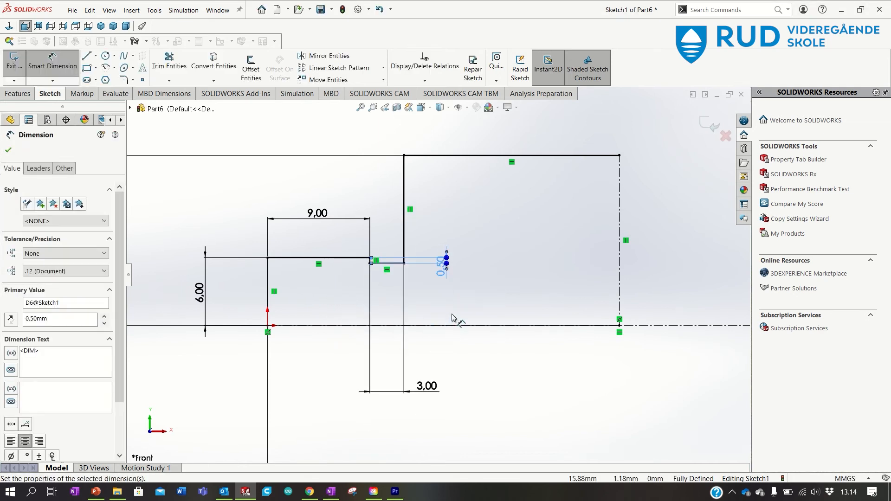
pyautogui.press('z')
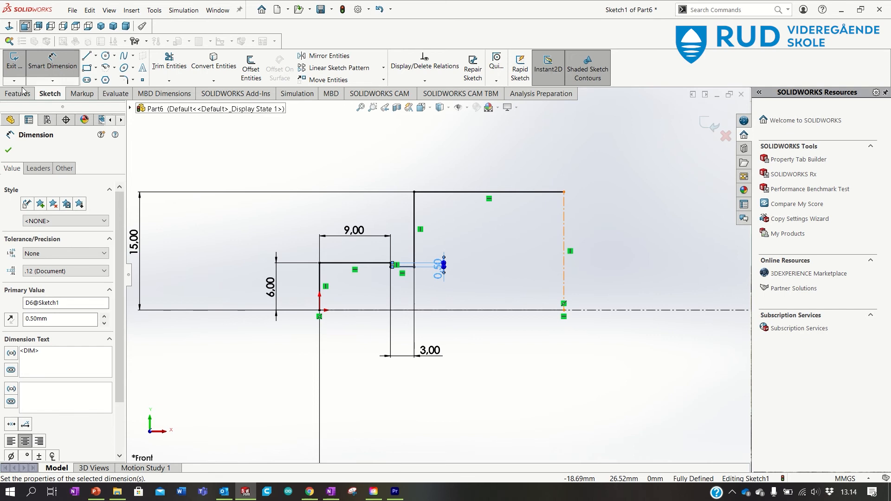
pyautogui.click(8, 150)
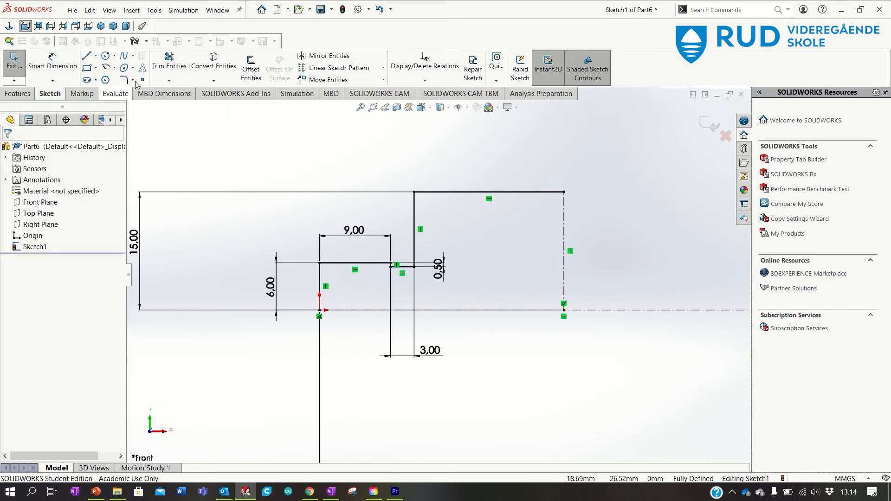
# Step: Mirror all six solid lines of the stepped profile about the vertical centreline, keeping the originals
pyautogui.click(327, 58)
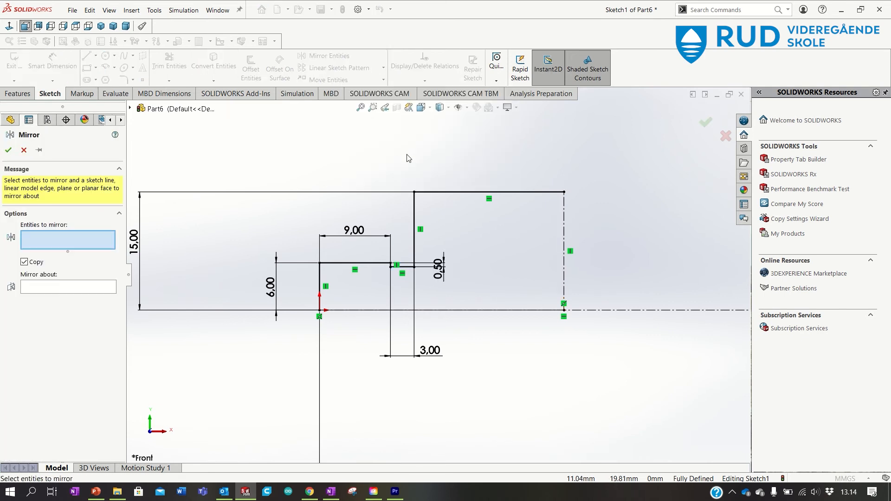
pyautogui.click(70, 288)
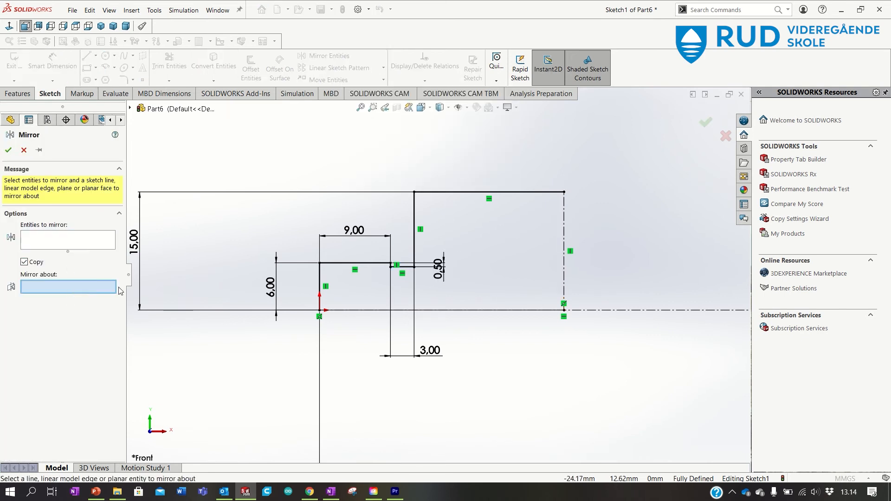
pyautogui.click(564, 235)
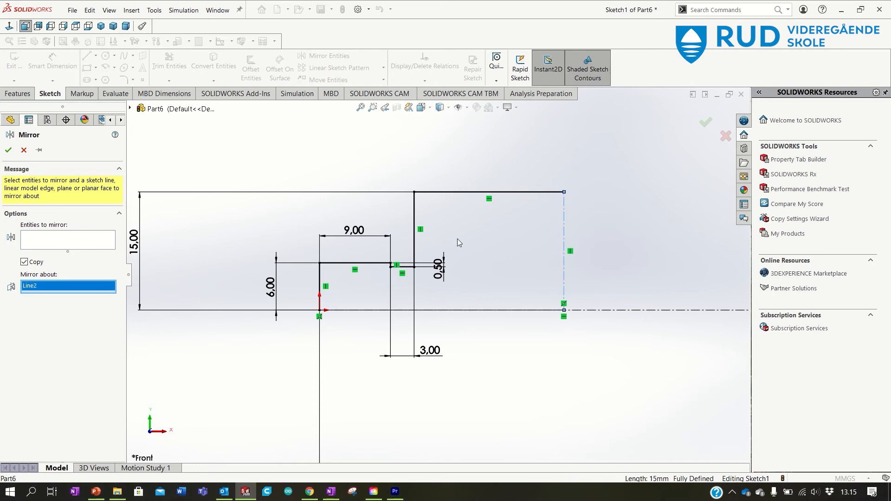
pyautogui.click(72, 238)
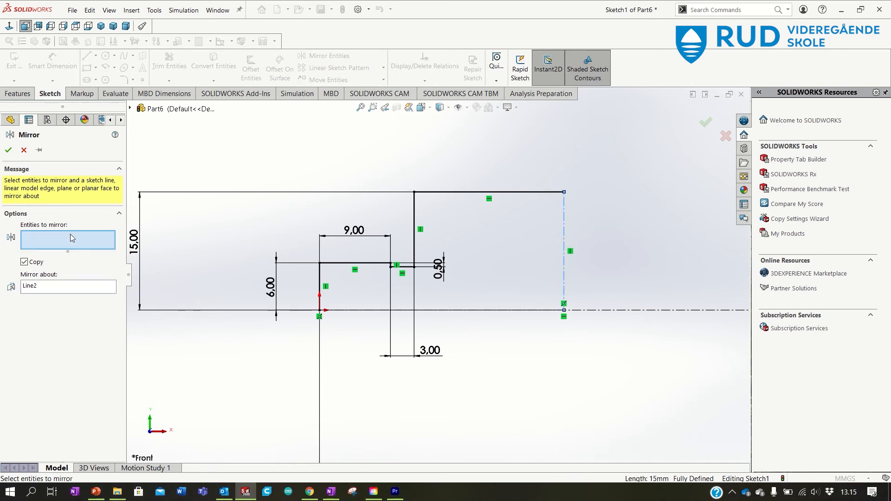
pyautogui.click(451, 193)
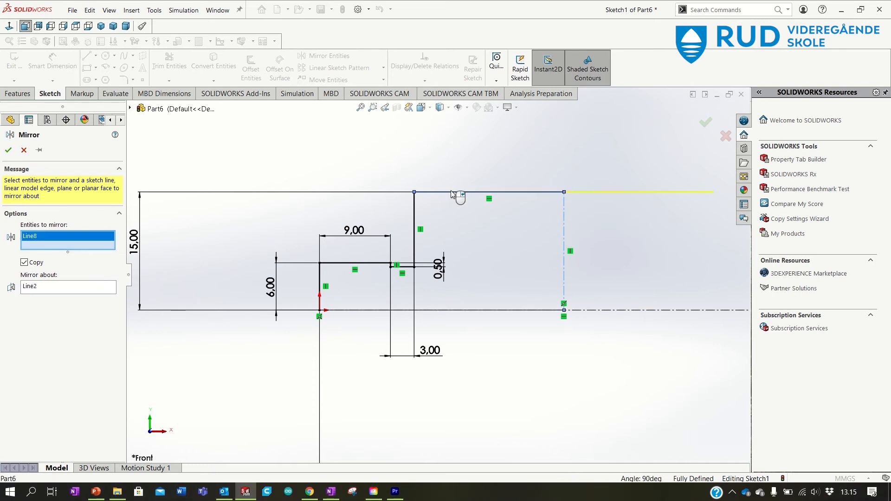
pyautogui.click(414, 217)
pyautogui.scroll(-5, 404, 253)
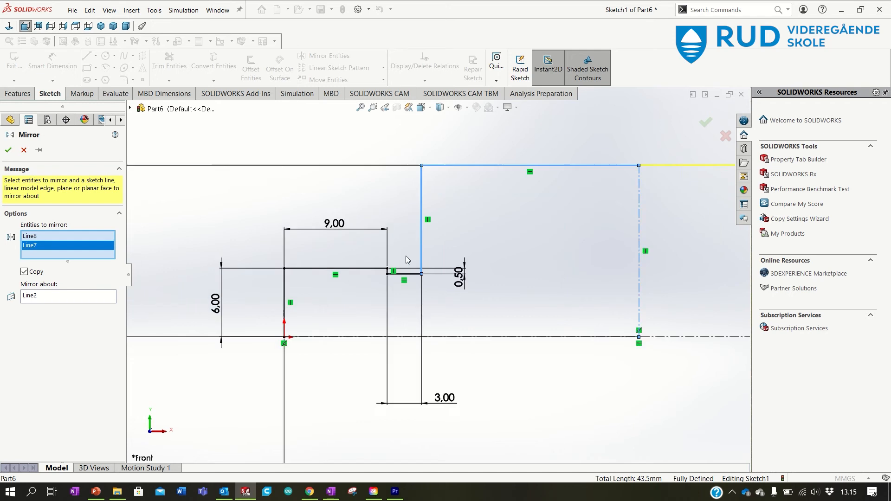
pyautogui.click(420, 335)
pyautogui.click(360, 328)
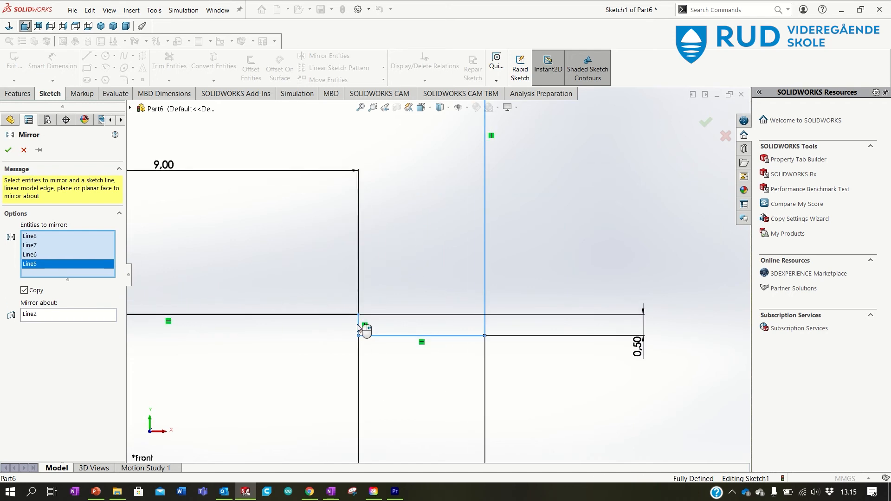
pyautogui.click(300, 314)
pyautogui.scroll(6, 273, 321)
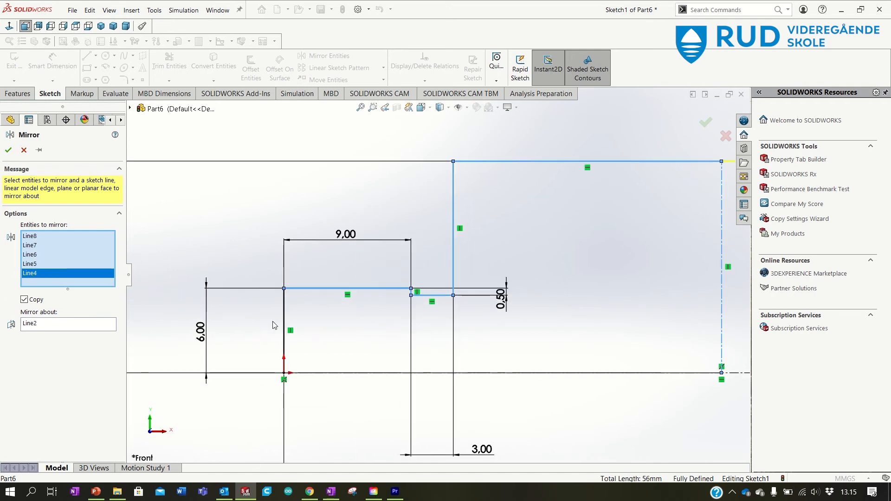
pyautogui.click(284, 312)
pyautogui.scroll(1, 591, 345)
pyautogui.scroll(4, 589, 346)
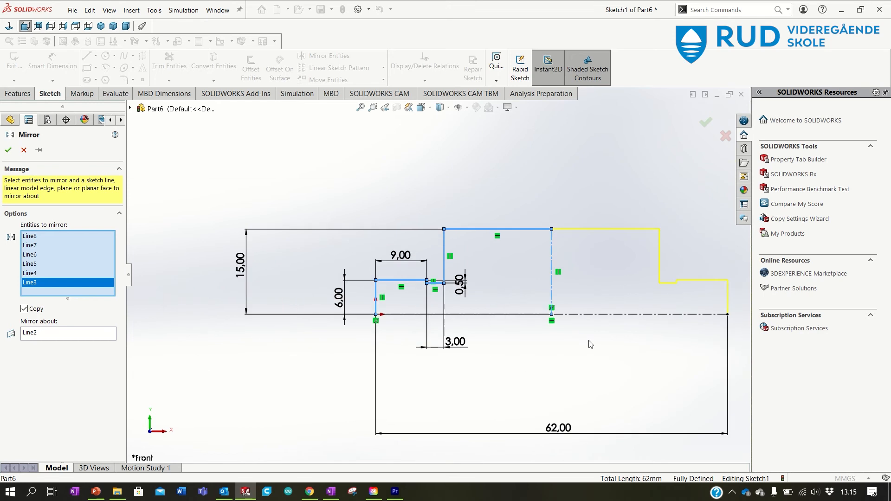
pyautogui.click(707, 123)
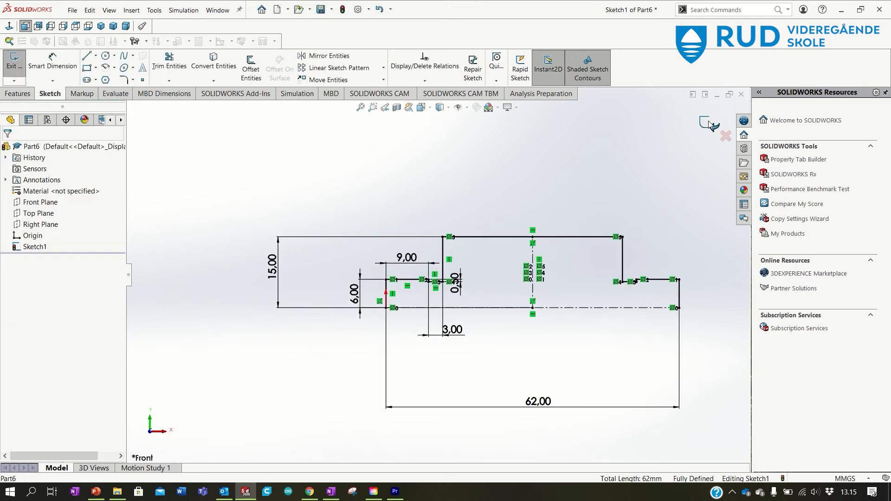
# Step: Revolve the profile 360 degrees about its horizontal base line, letting the open sketch be closed automatically
pyautogui.click(18, 94)
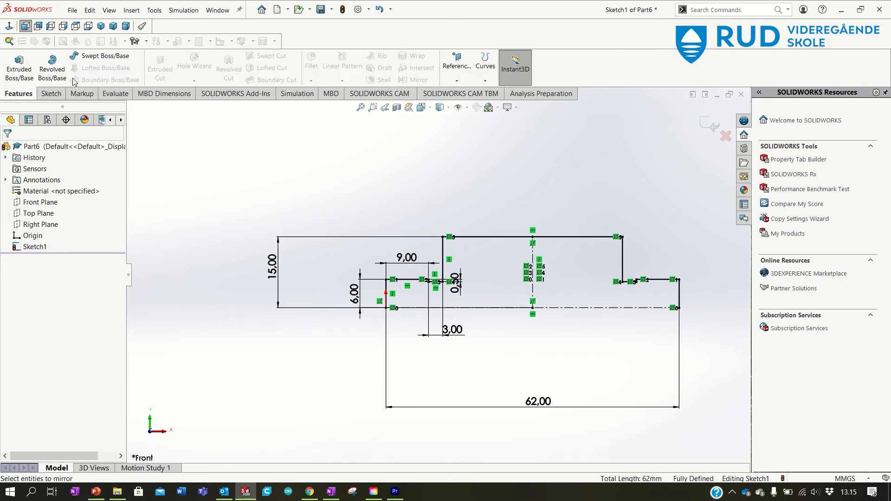
pyautogui.click(52, 70)
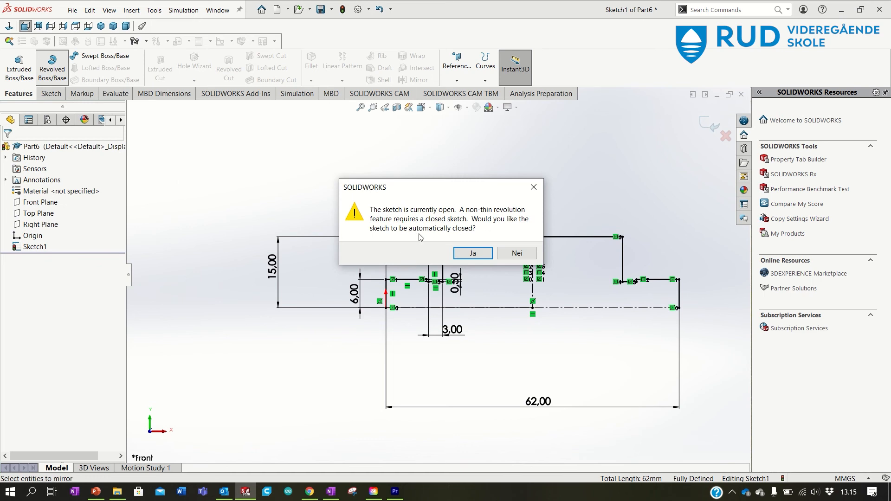
pyautogui.click(474, 257)
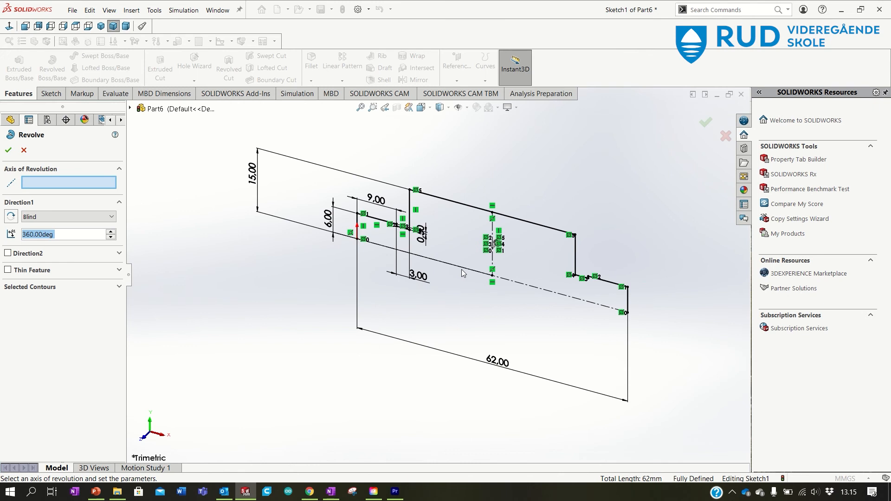
pyautogui.click(463, 273)
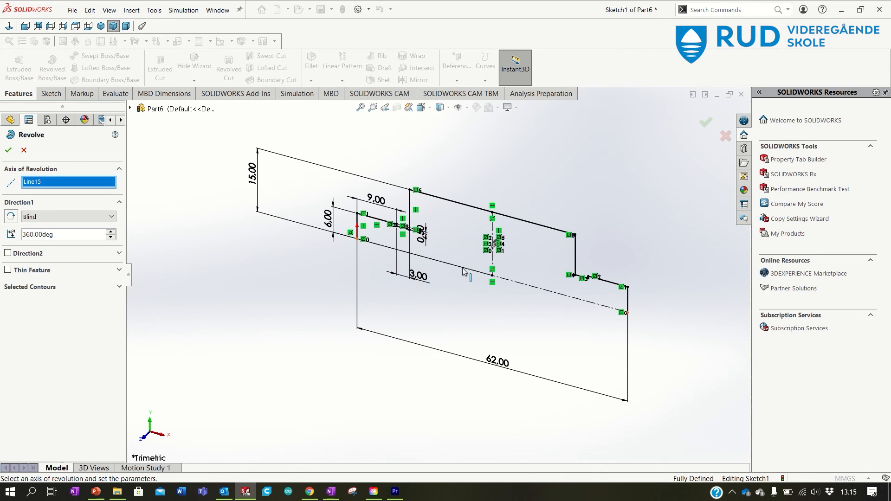
pyautogui.click(10, 151)
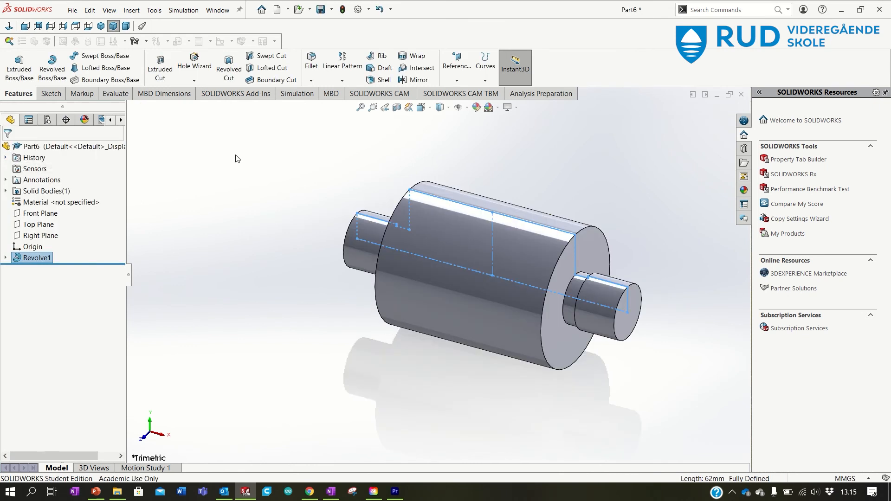
pyautogui.click(239, 154)
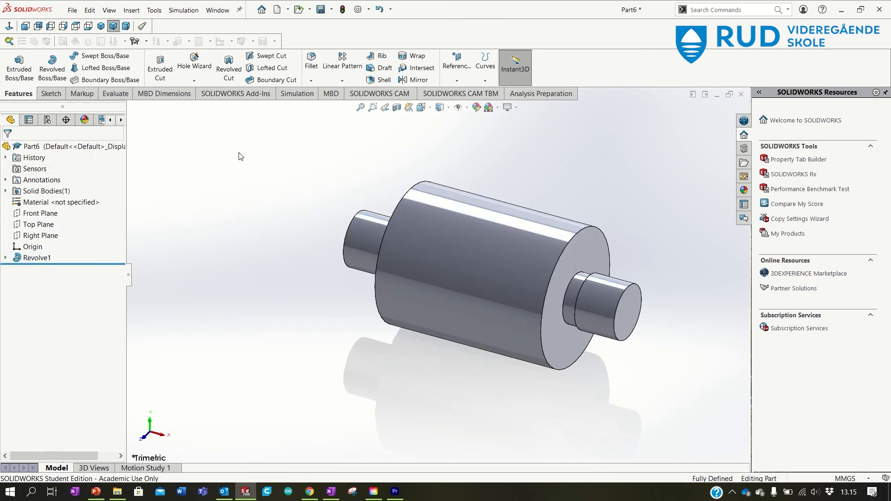
# Step: Show the part from the top and enable shaded cosmetic threads in the document's detailing properties
pyautogui.click(10, 26)
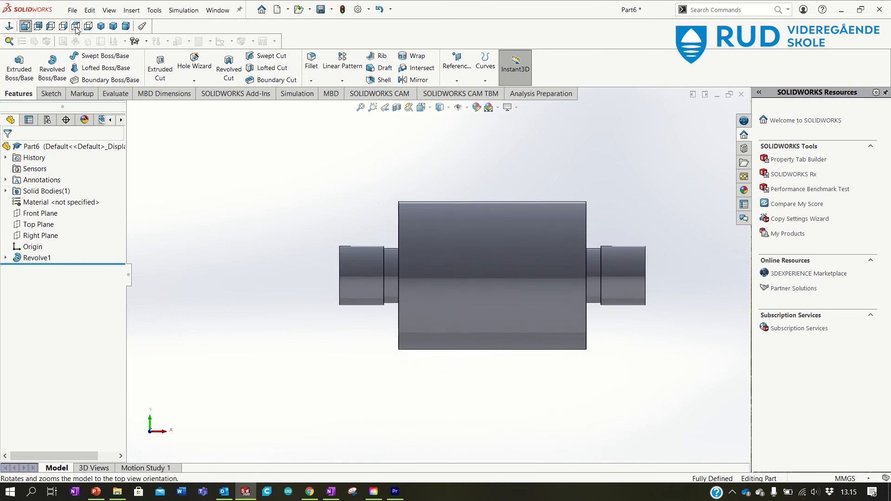
pyautogui.click(75, 27)
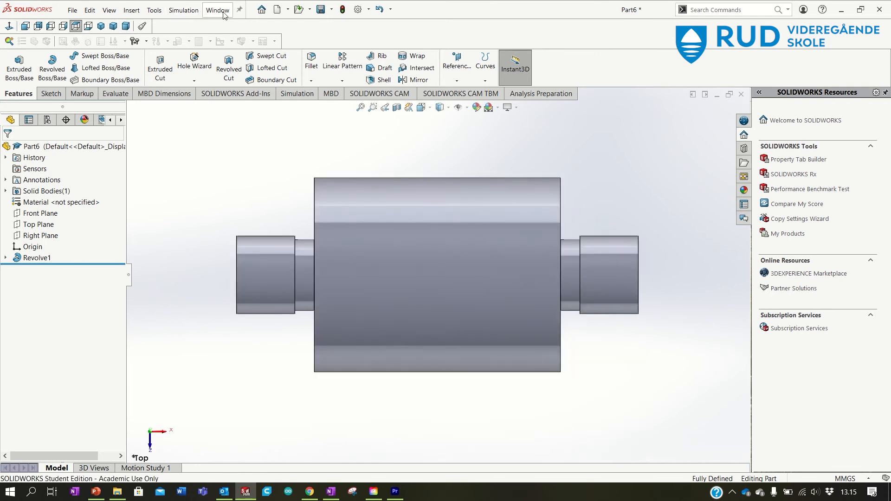
pyautogui.click(391, 9)
pyautogui.click(369, 9)
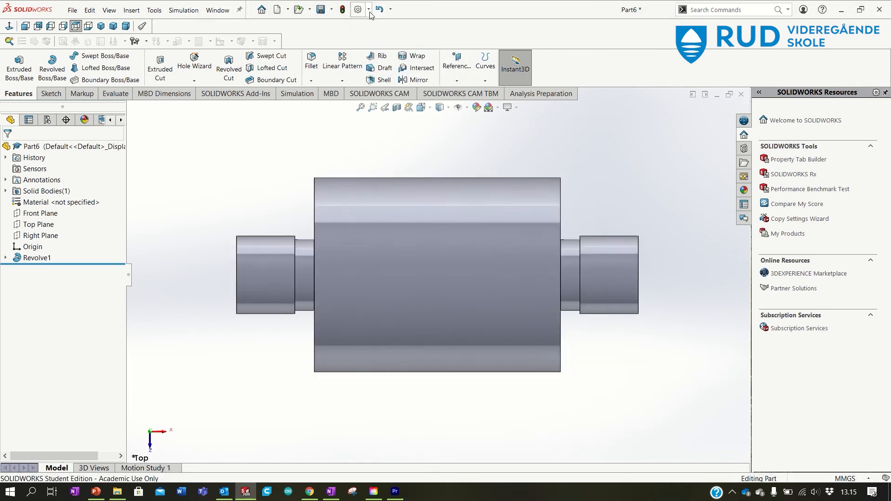
pyautogui.click(368, 9)
pyautogui.click(371, 23)
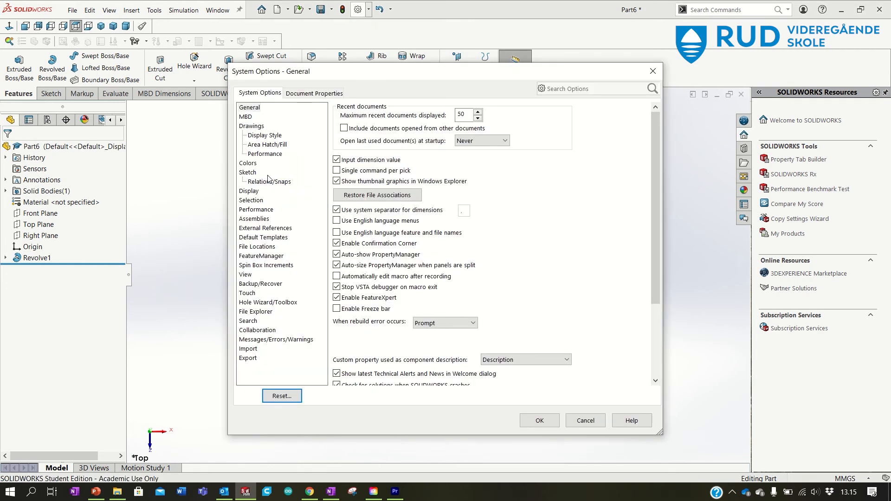
pyautogui.click(310, 92)
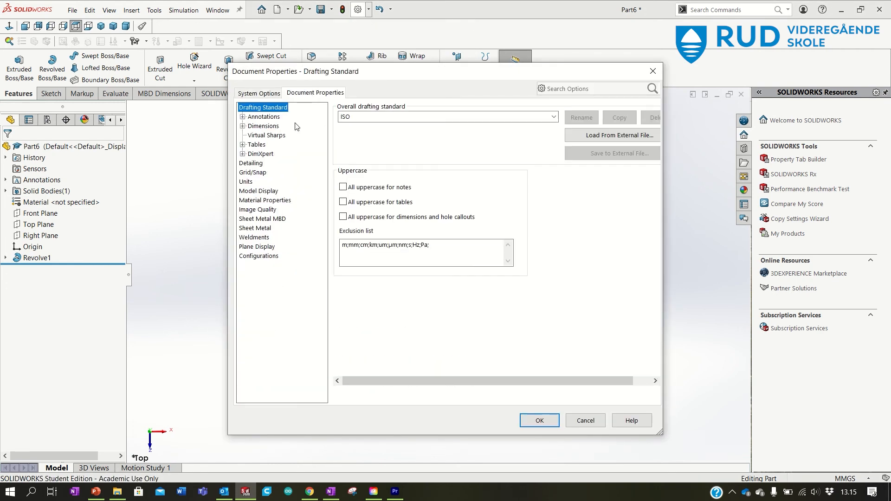
pyautogui.click(254, 163)
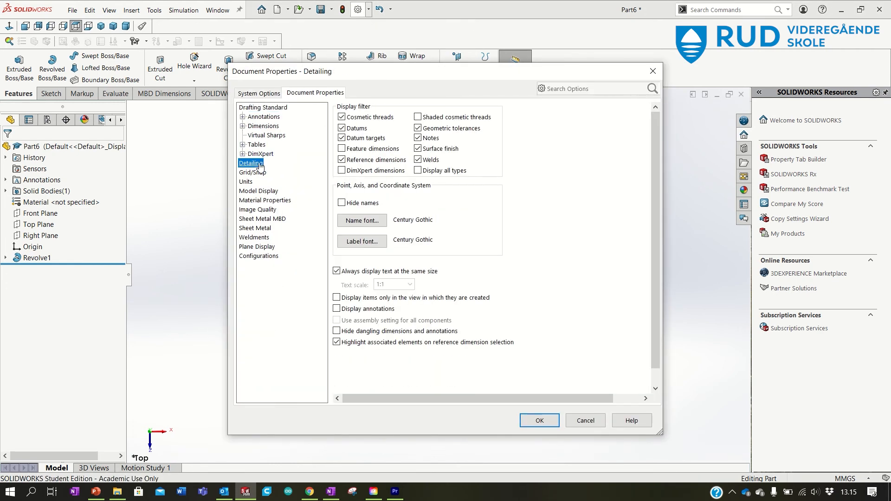
pyautogui.click(417, 118)
pyautogui.click(546, 421)
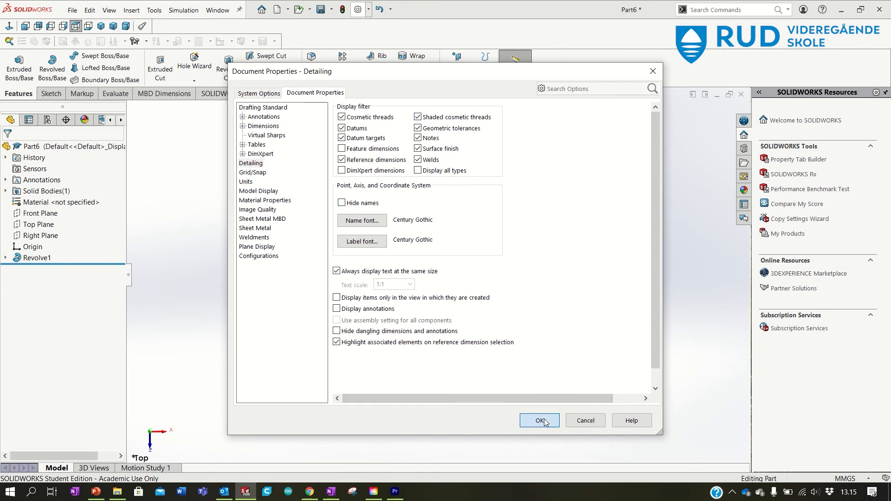
# Step: Set up an ISO M12 bottoming tapped hole in the Hole Wizard with a blind hole depth of 25 mm
pyautogui.click(193, 81)
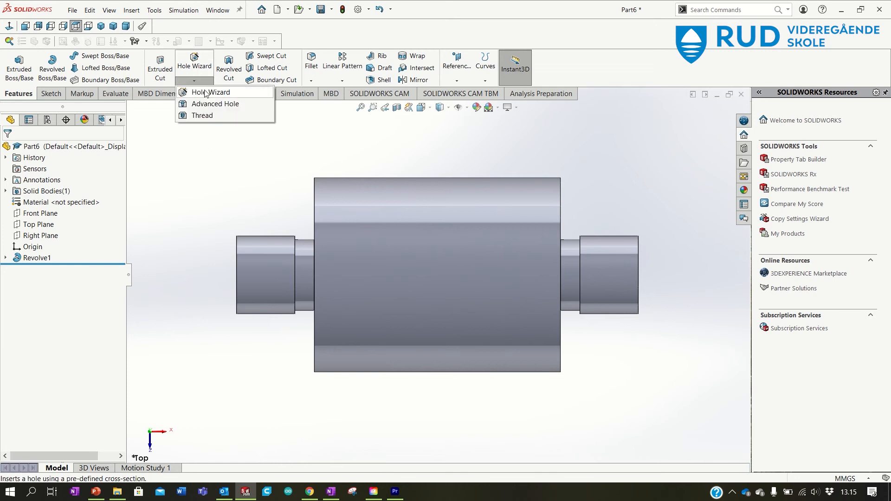
pyautogui.click(204, 90)
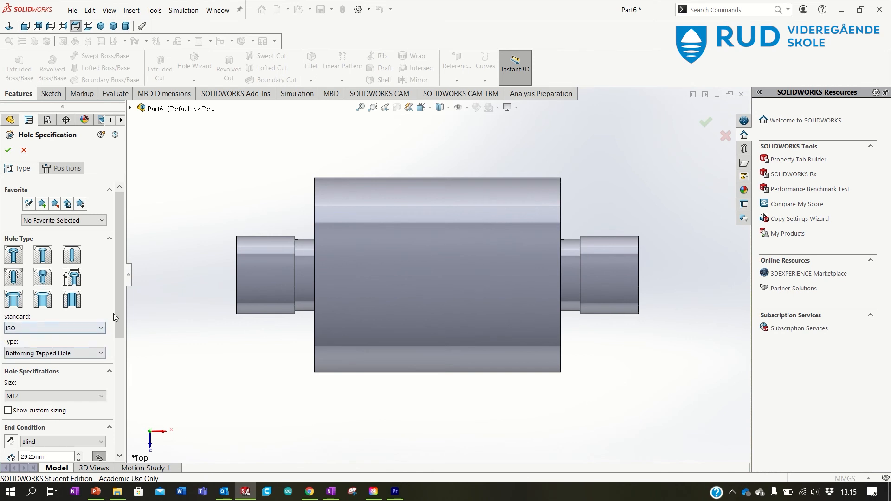
pyautogui.scroll(-5, 113, 314)
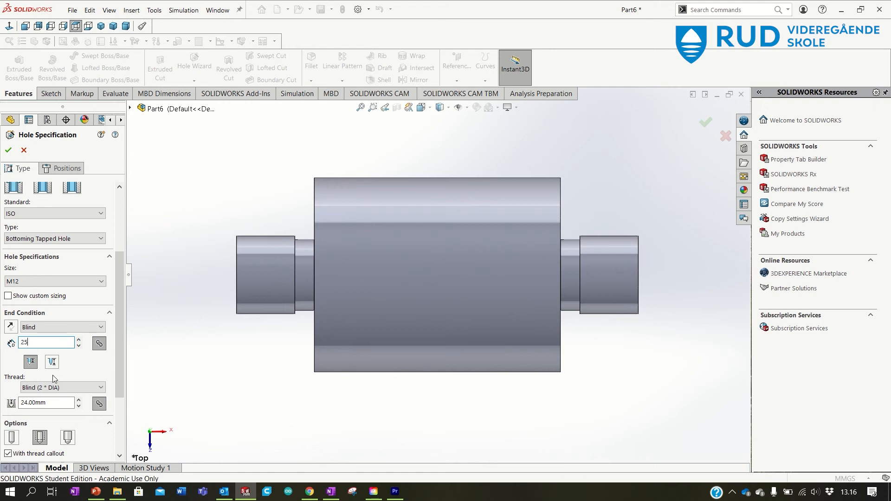
pyautogui.press('Return')
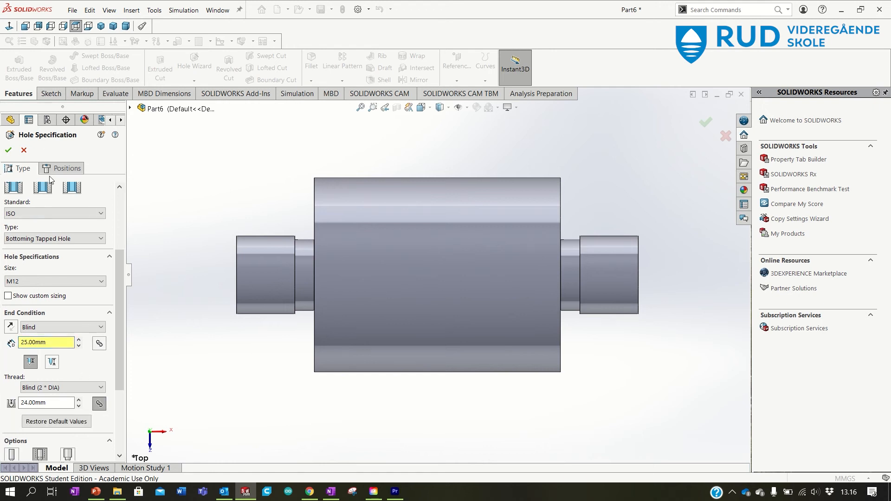
# Step: Place the hole's position point near the middle of the large cylindrical face using a 3D sketch, then end point placement
pyautogui.click(61, 171)
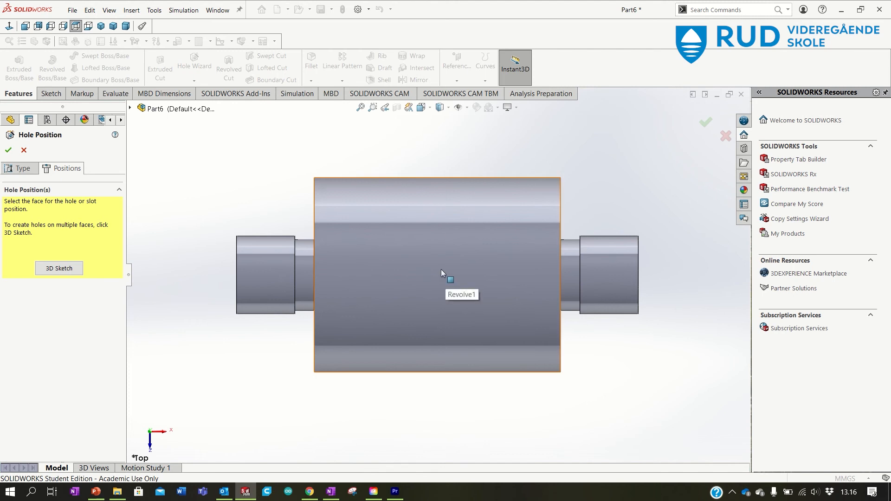
pyautogui.click(49, 270)
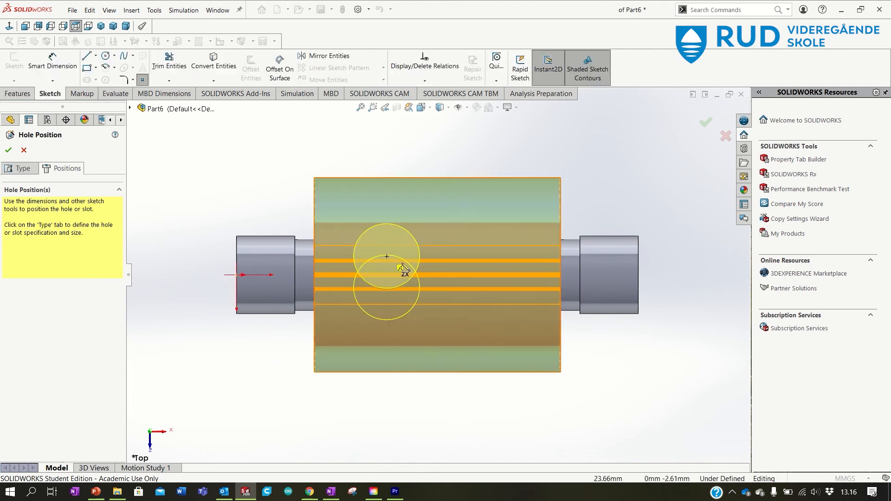
pyautogui.click(439, 277)
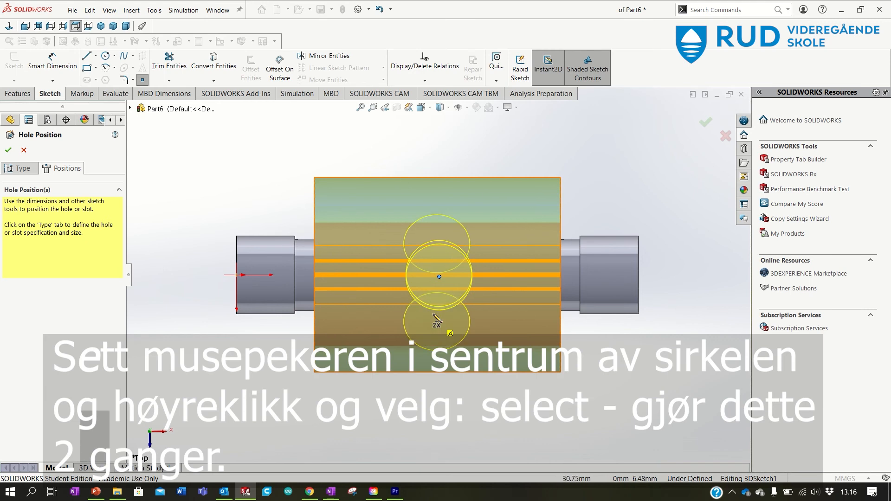
pyautogui.rightClick(439, 277)
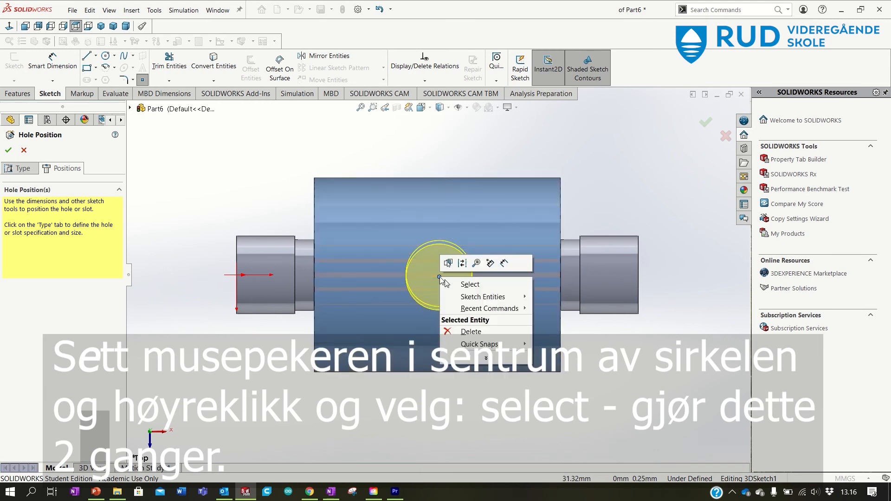
pyautogui.click(469, 284)
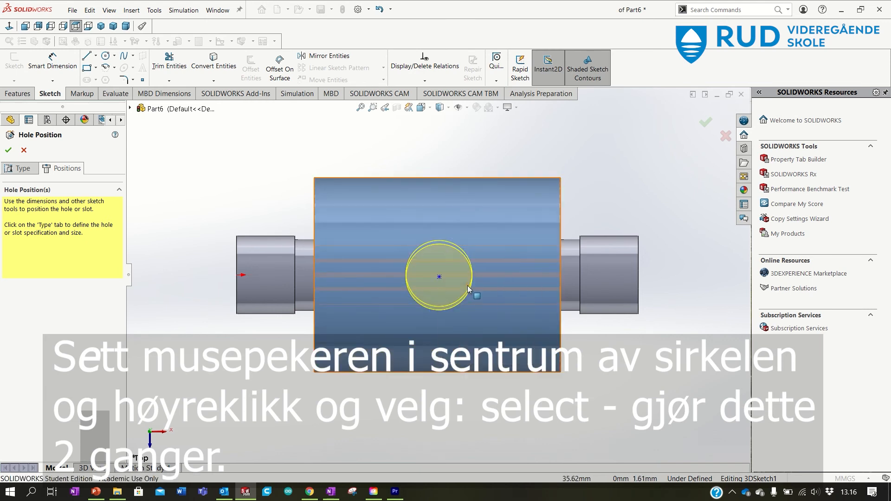
# Step: Set the hole's position point to X 31, Y 15 and Z 0, and complete the tapped hole
pyautogui.rightClick(439, 276)
pyautogui.press('Escape')
pyautogui.write('31.00')
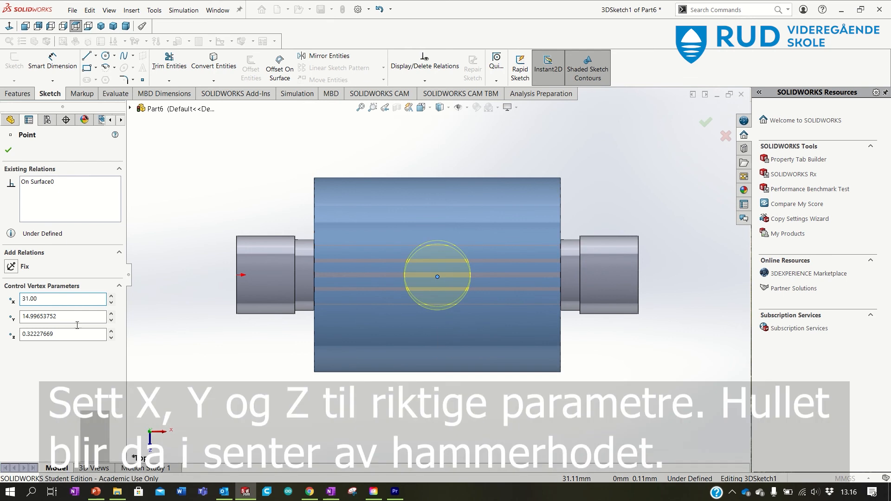
pyautogui.press('Tab')
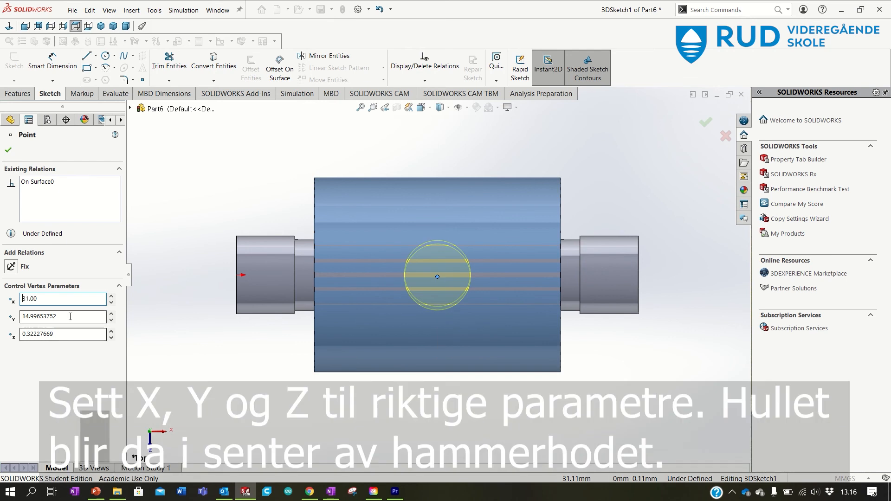
pyautogui.write('15')
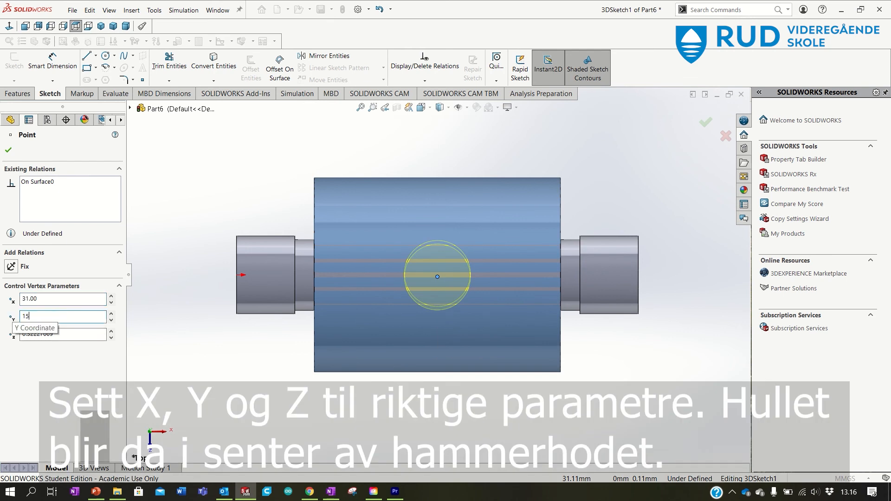
pyautogui.press('Return')
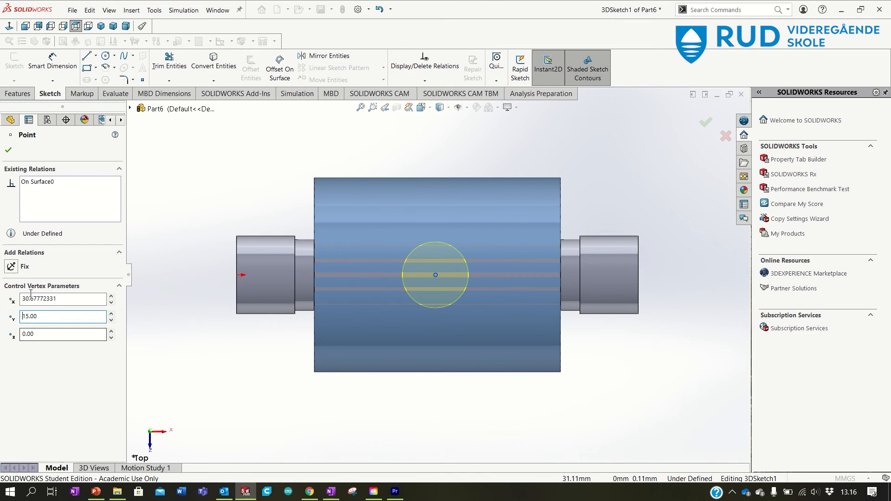
pyautogui.doubleClick(35, 300)
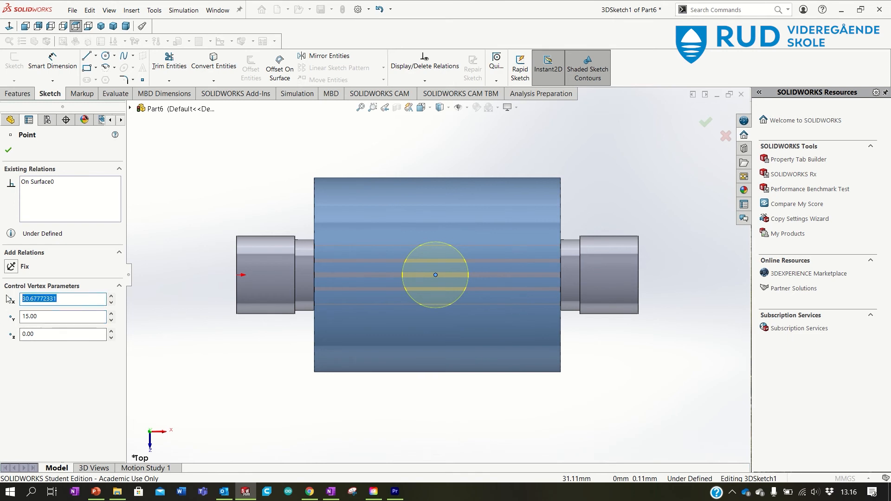
pyautogui.write('31')
pyautogui.press('Return')
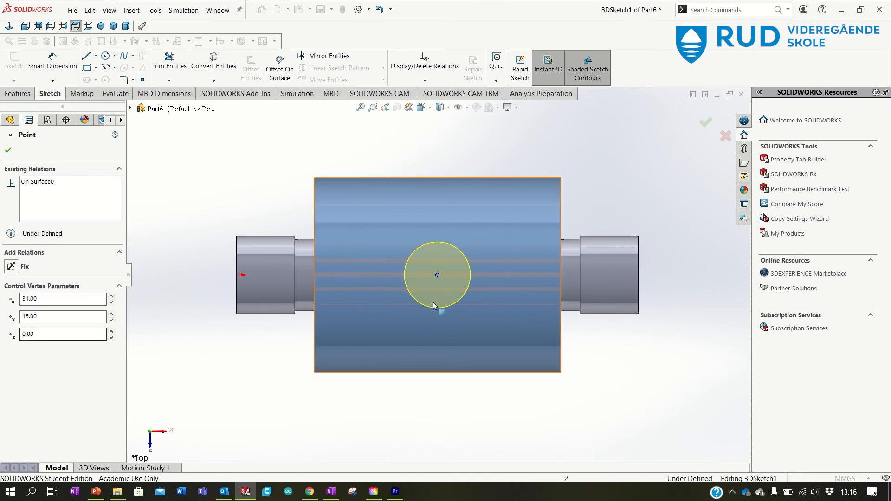
pyautogui.click(9, 151)
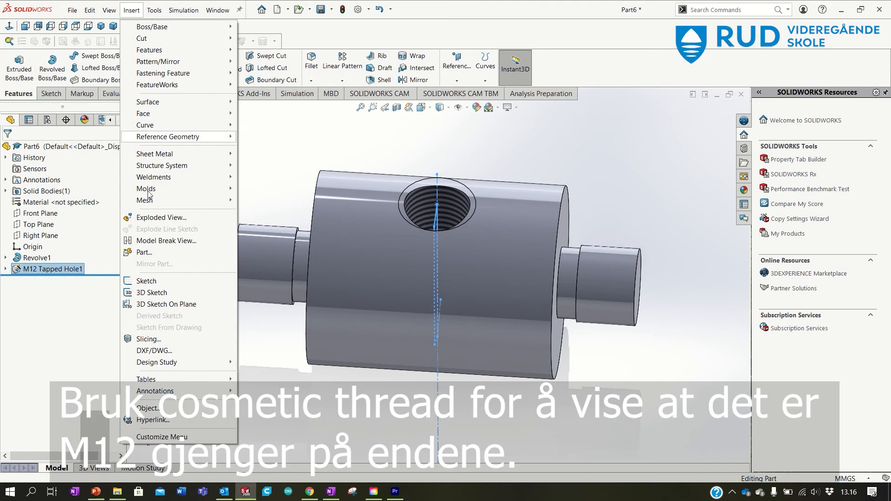
# Step: Add an ISO M12 machine-thread cosmetic thread, up to next, from the inner circular edge of the left end stub
pyautogui.moveTo(176, 393)
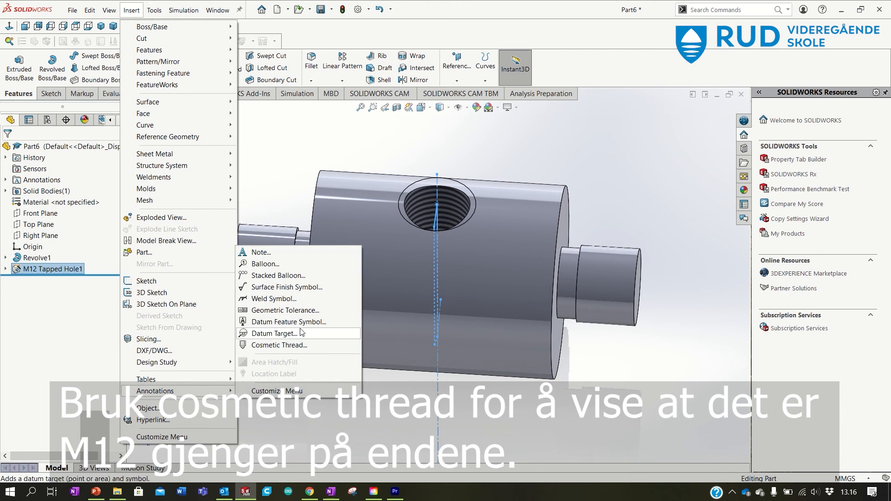
pyautogui.click(294, 346)
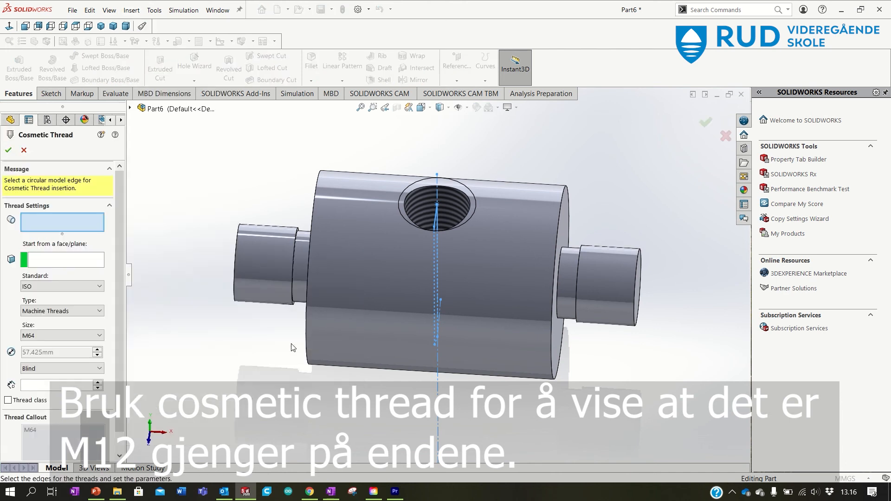
pyautogui.scroll(-5, 288, 349)
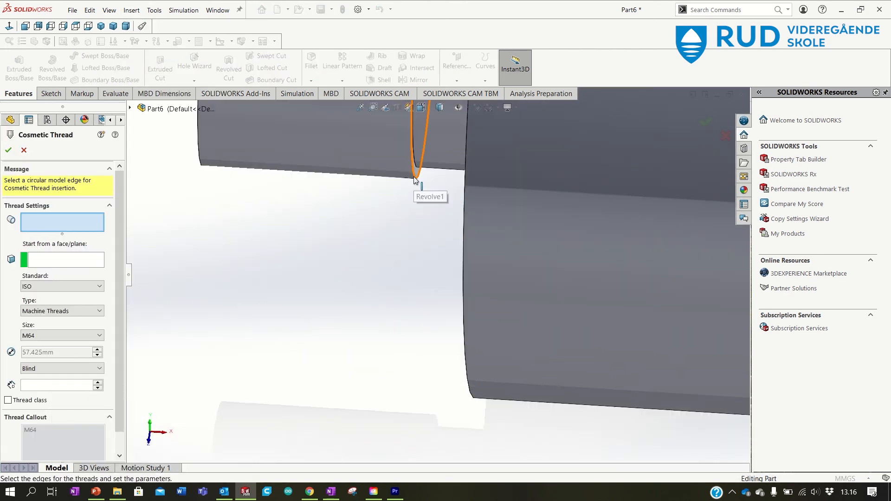
pyautogui.click(416, 179)
pyautogui.scroll(3, 307, 306)
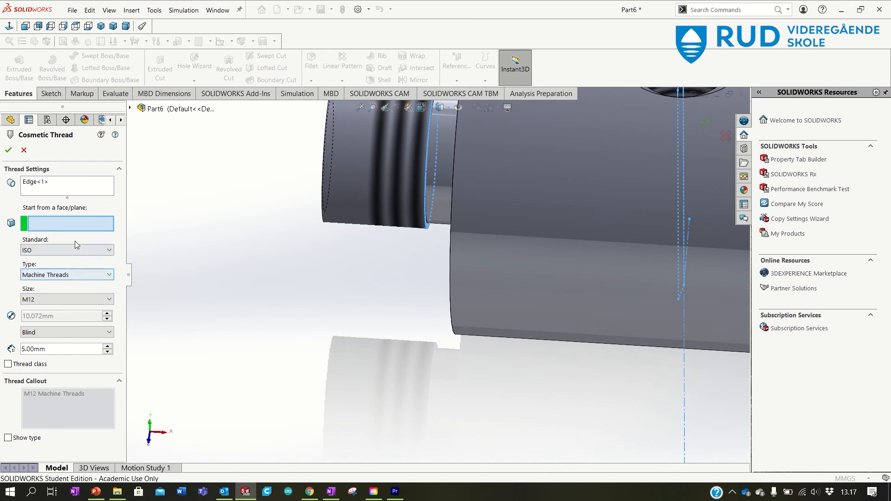
pyautogui.click(71, 332)
pyautogui.click(69, 349)
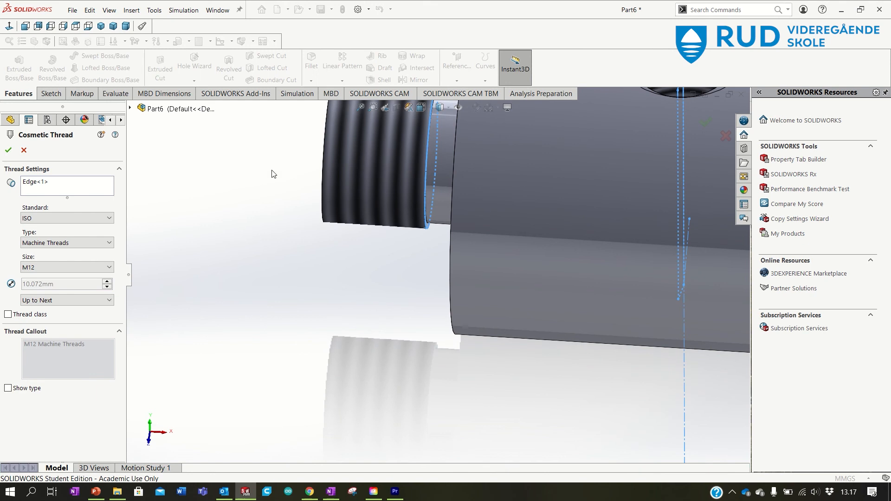
pyautogui.scroll(5, 400, 274)
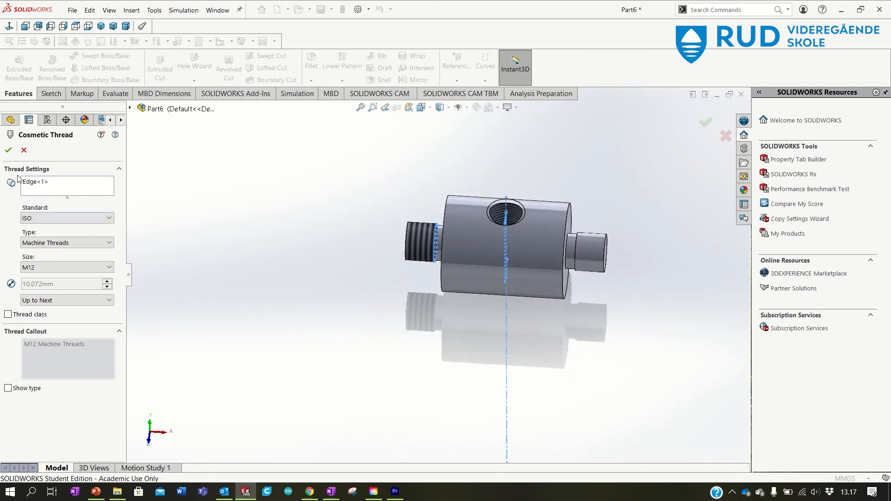
pyautogui.click(8, 151)
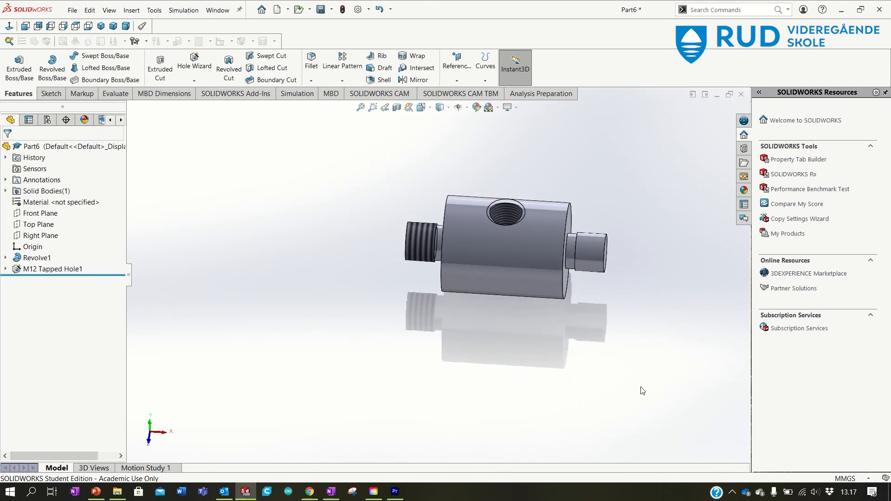
# Step: Add the same ISO M12 cosmetic thread, up to next, from the inner circular edge of the right end stub
pyautogui.scroll(-5, 581, 276)
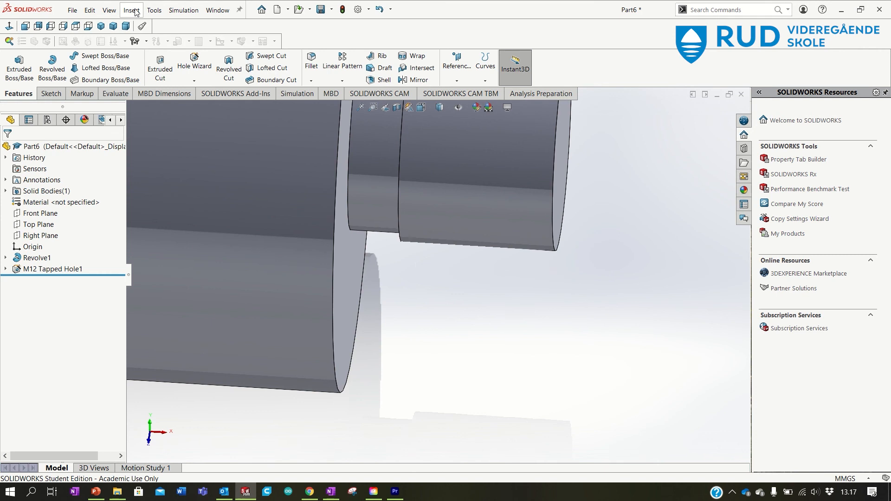
pyautogui.click(136, 13)
pyautogui.moveTo(181, 395)
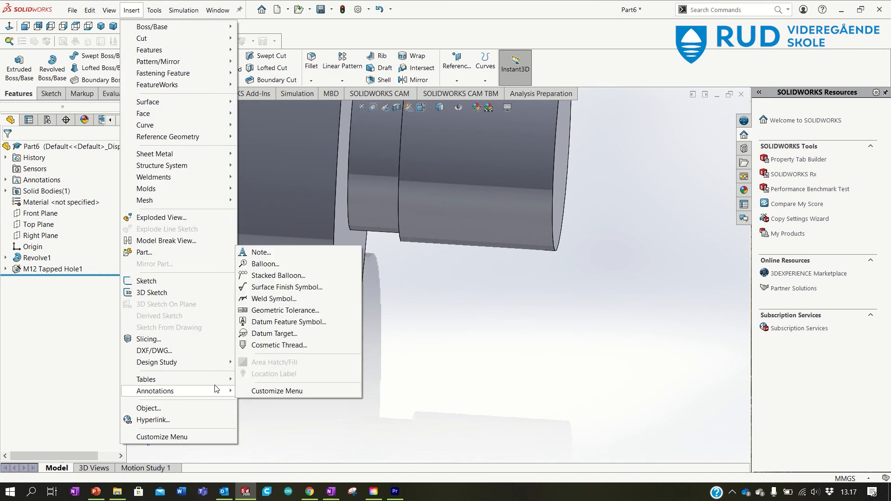
pyautogui.click(279, 344)
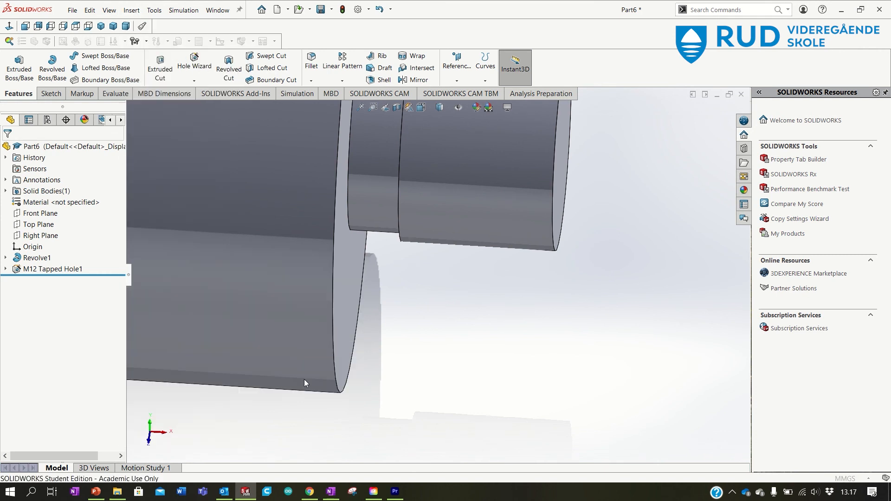
pyautogui.click(401, 241)
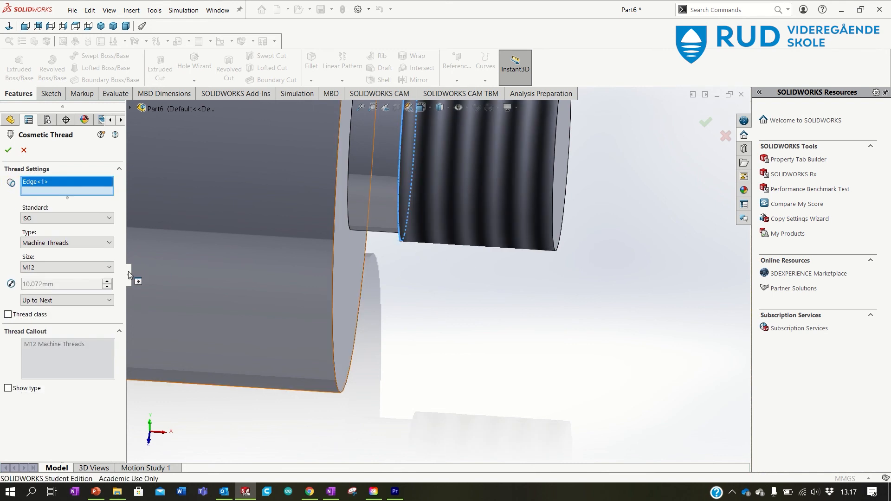
pyautogui.click(8, 150)
# Step: Chamfer the tapped hole's rim and the outer edges of both threaded ends by 1 mm at 45 degrees
pyautogui.scroll(3, 408, 335)
pyautogui.scroll(3, 417, 331)
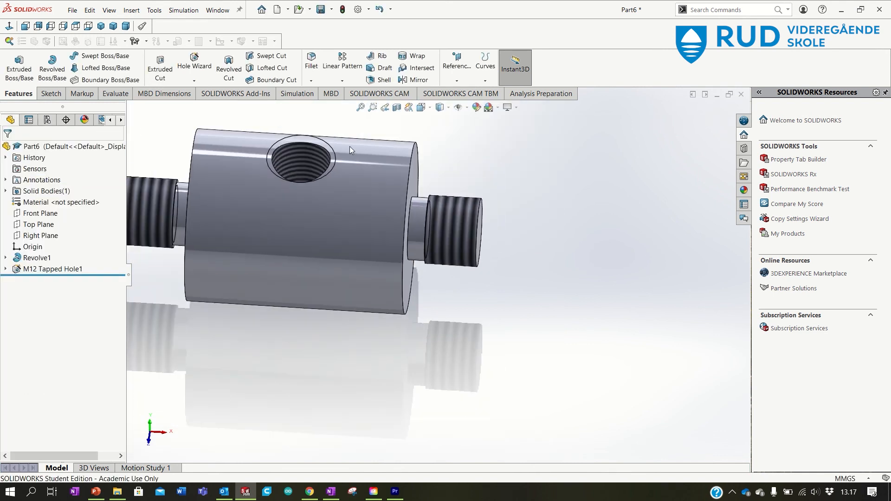
pyautogui.click(312, 81)
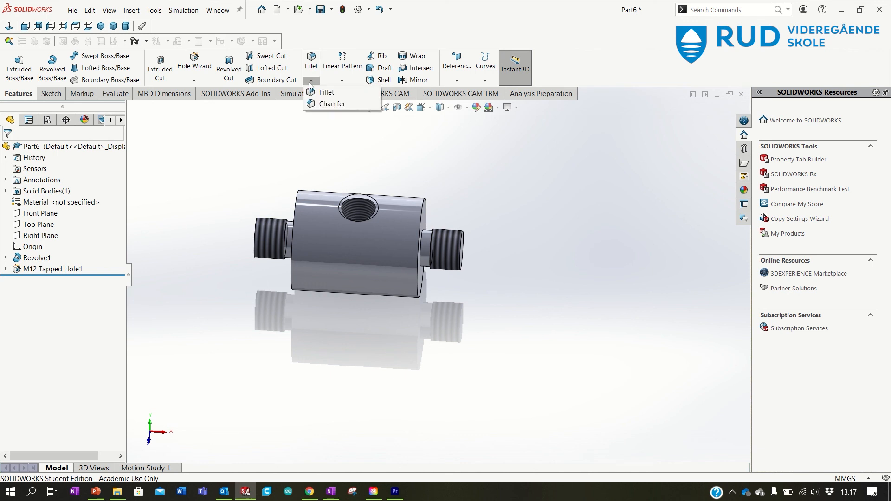
pyautogui.click(332, 103)
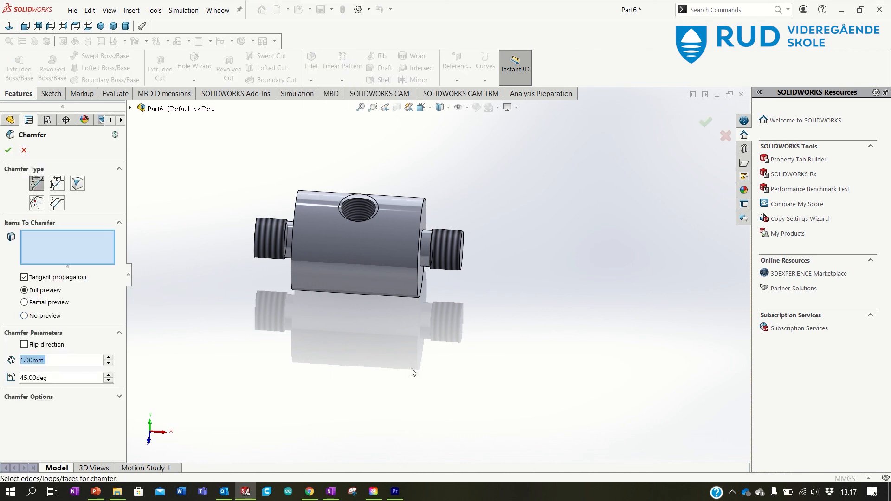
pyautogui.scroll(-3, 389, 330)
pyautogui.scroll(4, 369, 164)
pyautogui.scroll(-3, 369, 168)
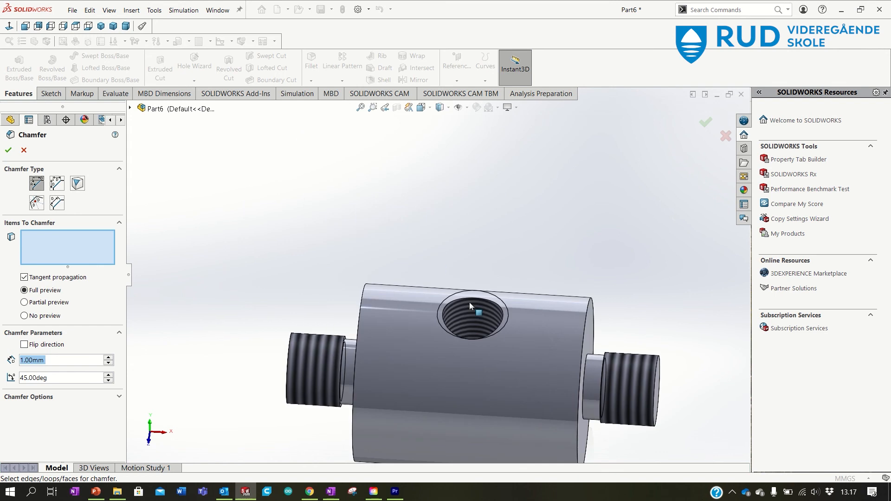
pyautogui.click(467, 297)
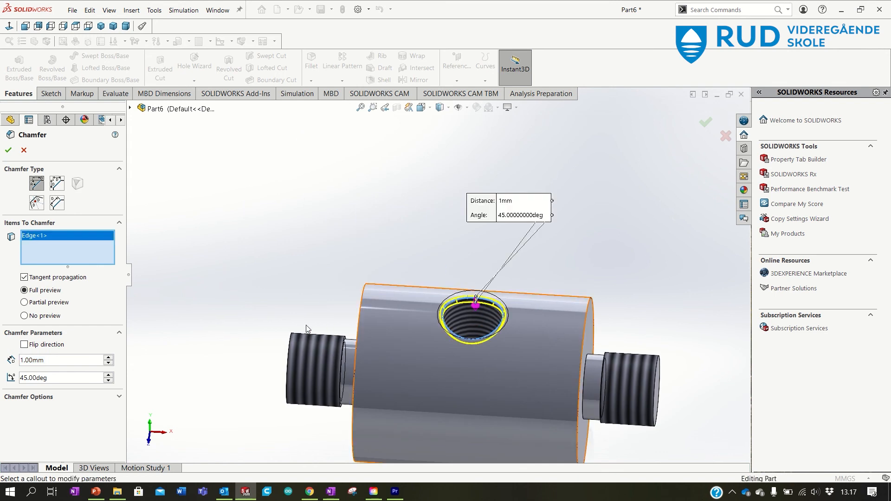
pyautogui.click(291, 344)
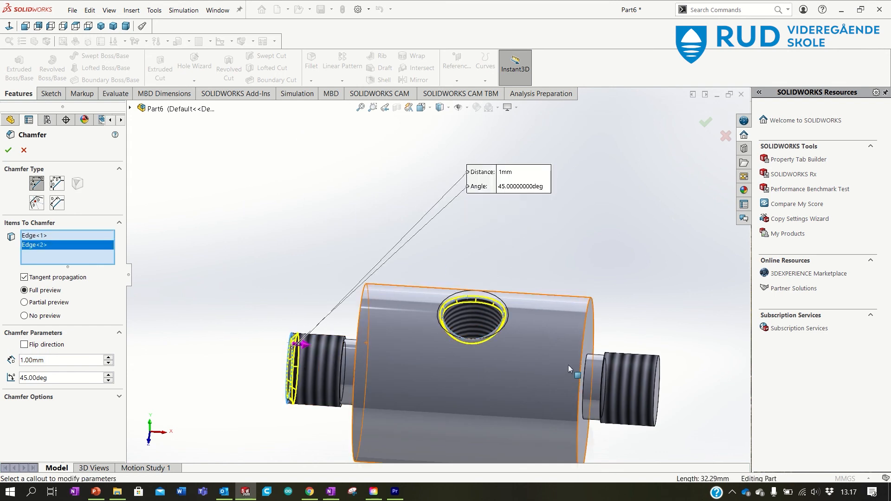
pyautogui.click(660, 360)
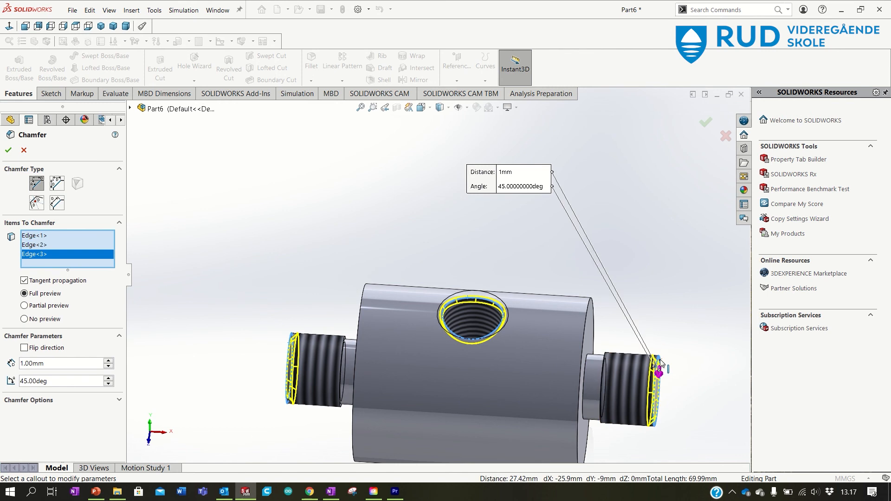
pyautogui.click(706, 122)
pyautogui.moveTo(617, 260); pyautogui.dragTo(292, 188, button='middle')
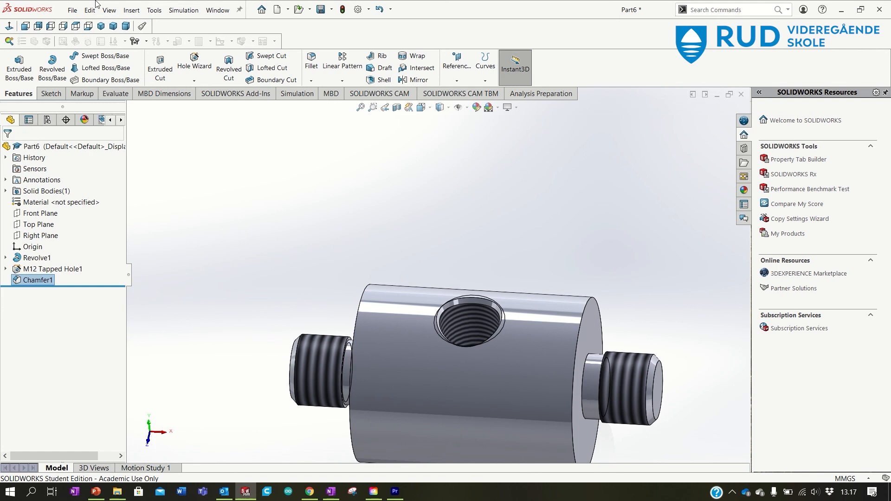
# Step: Save the part as "hammerhode med cosmetic thread.SLDPRT" in the "Nylon og messinghammer 2021" folder, replacing the existing file
pyautogui.click(72, 10)
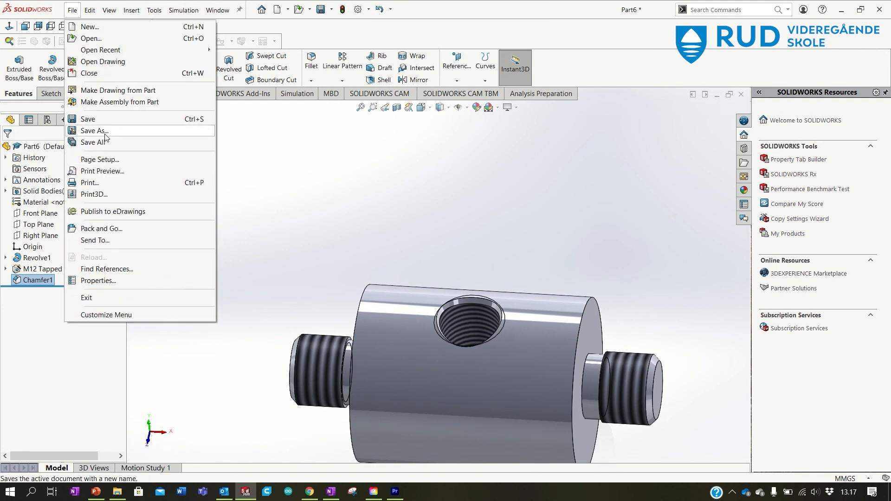
pyautogui.click(106, 132)
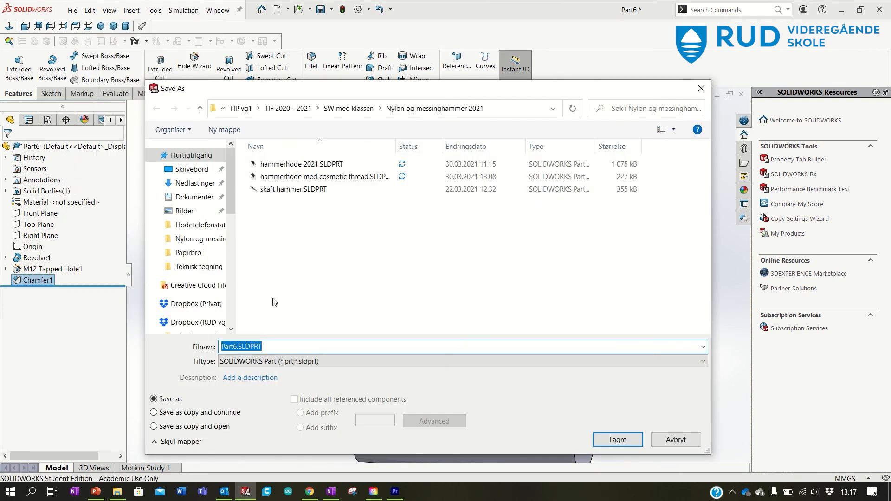
pyautogui.write('h')
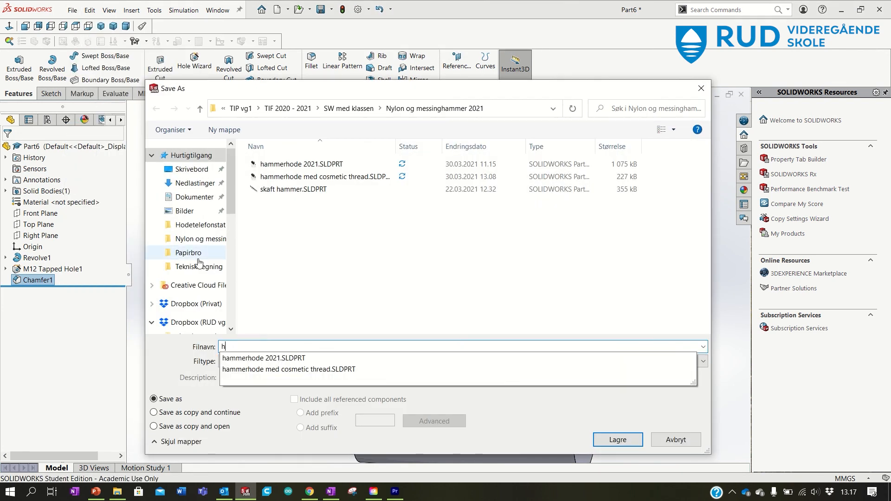
pyautogui.write('ammerhode')
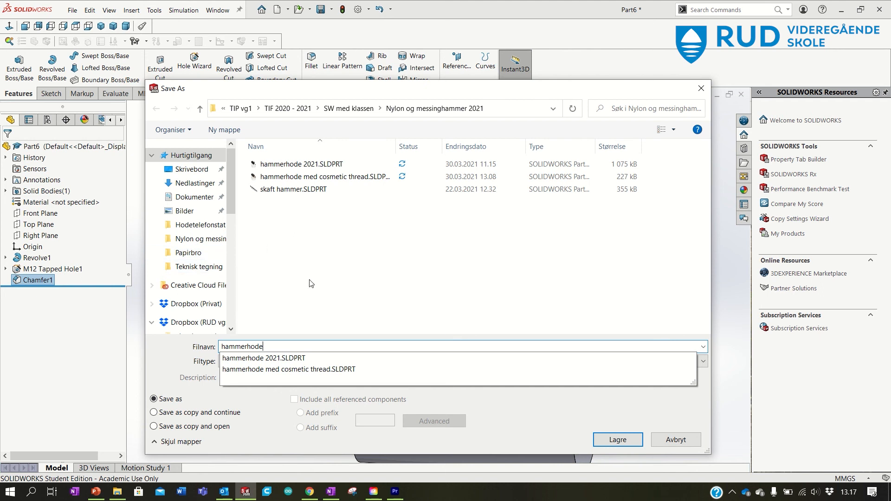
pyautogui.click(346, 370)
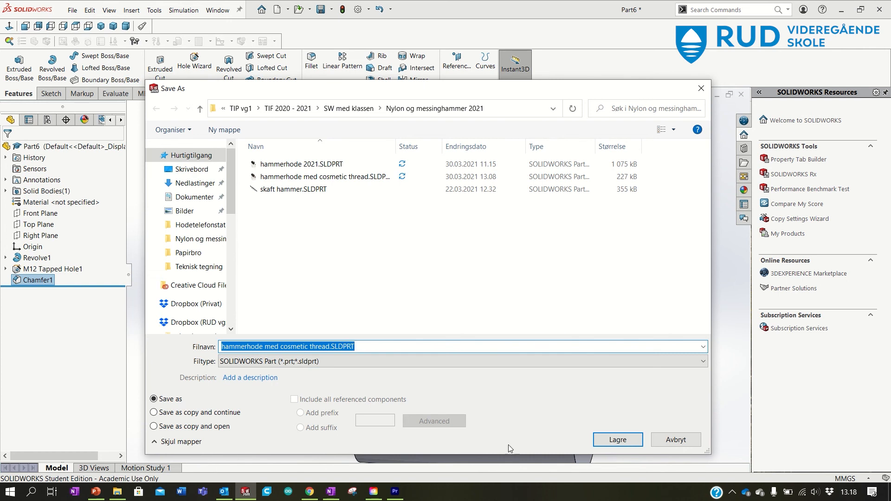
pyautogui.click(618, 439)
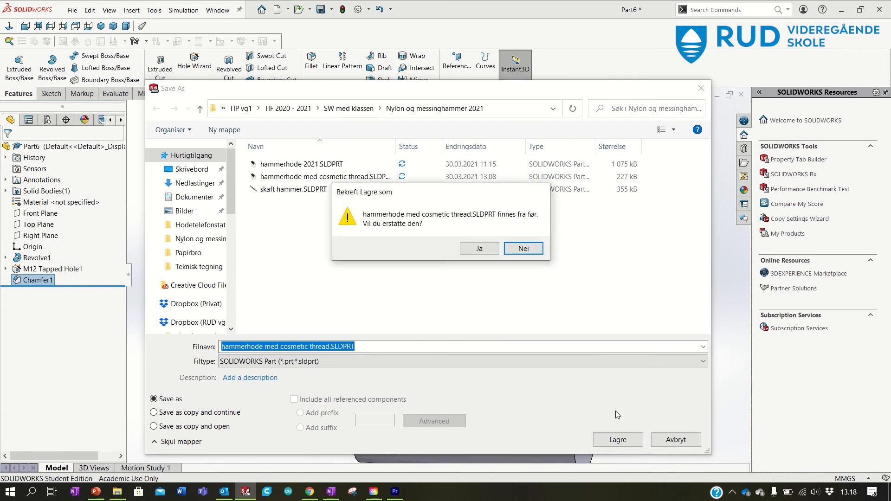
pyautogui.click(497, 251)
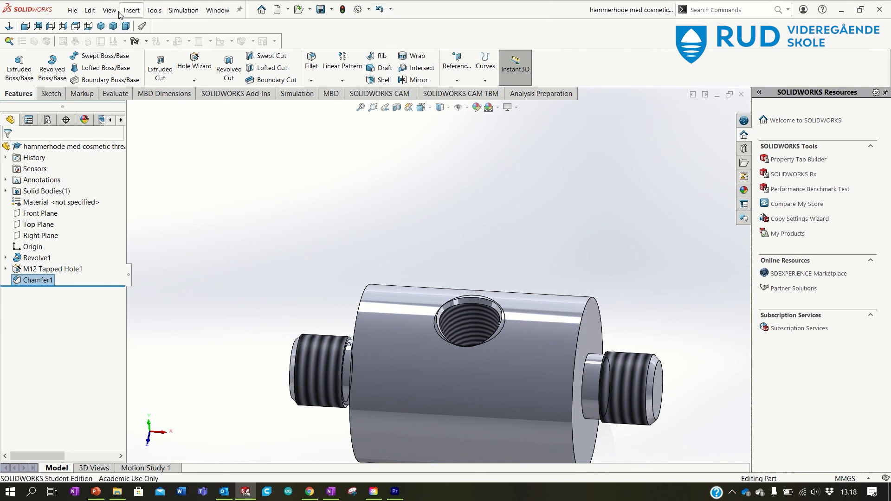
# Step: Assign the material 1.0715 (11SMn30) from the DIN Steel (Free Cutting) group of the SOLIDWORKS DIN Materials library to the part
pyautogui.click(89, 10)
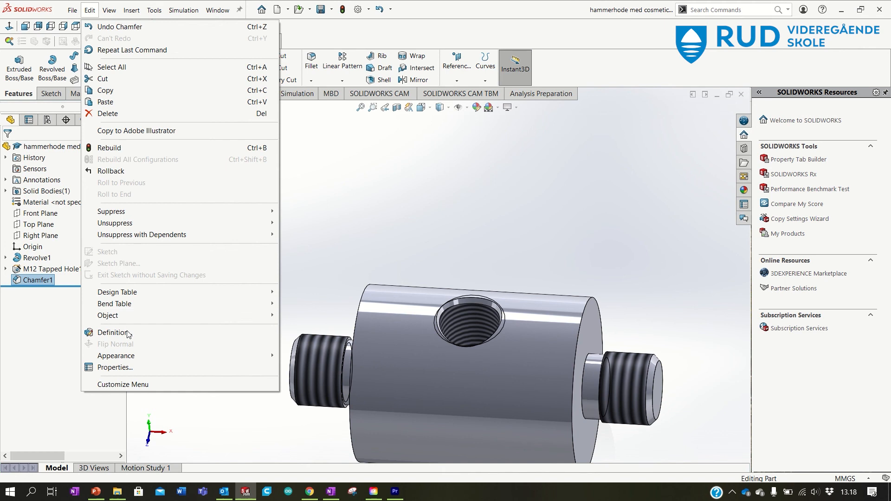
pyautogui.moveTo(116, 356)
pyautogui.click(307, 367)
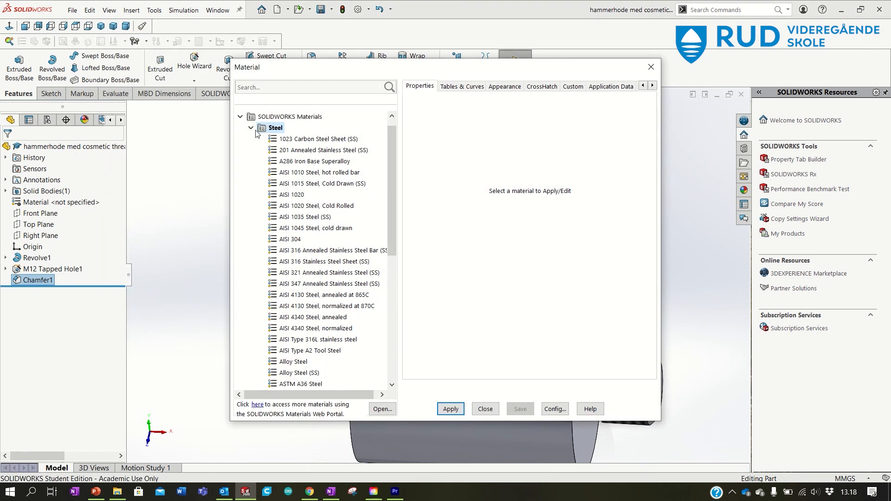
pyautogui.click(251, 128)
pyautogui.click(240, 128)
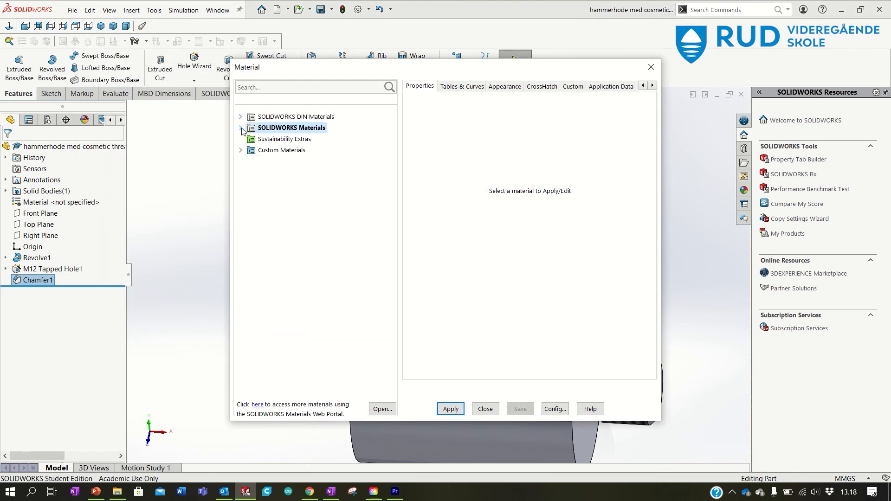
pyautogui.click(241, 117)
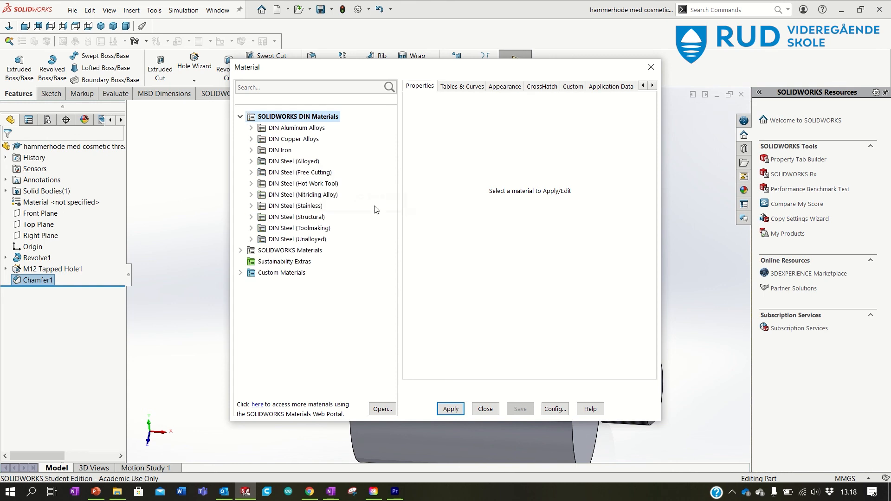
pyautogui.click(315, 173)
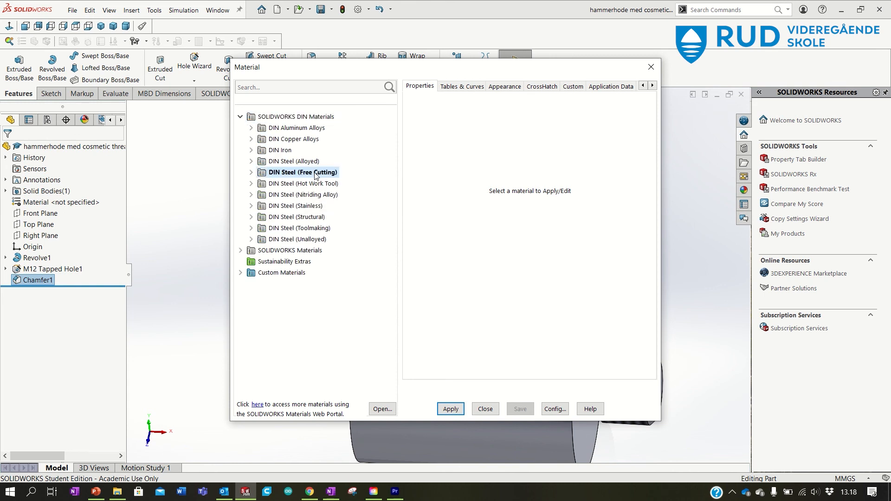
pyautogui.click(251, 174)
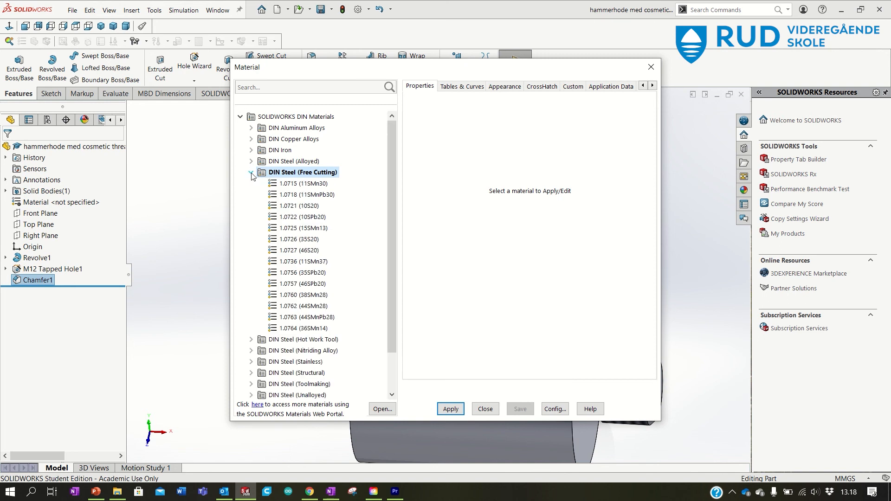
pyautogui.click(305, 184)
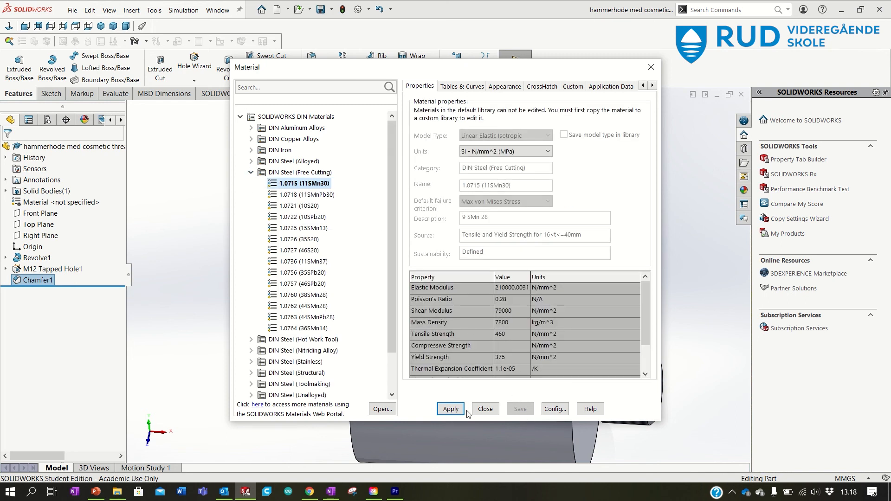
pyautogui.click(453, 410)
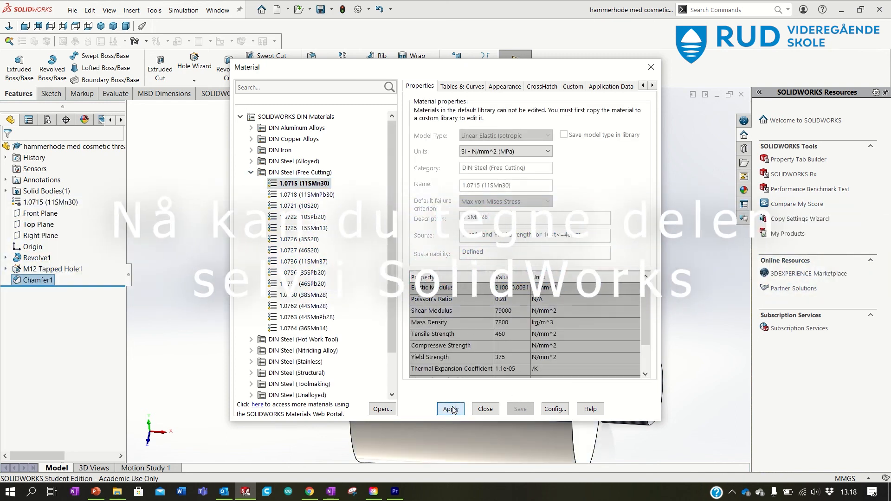
pyautogui.click(485, 409)
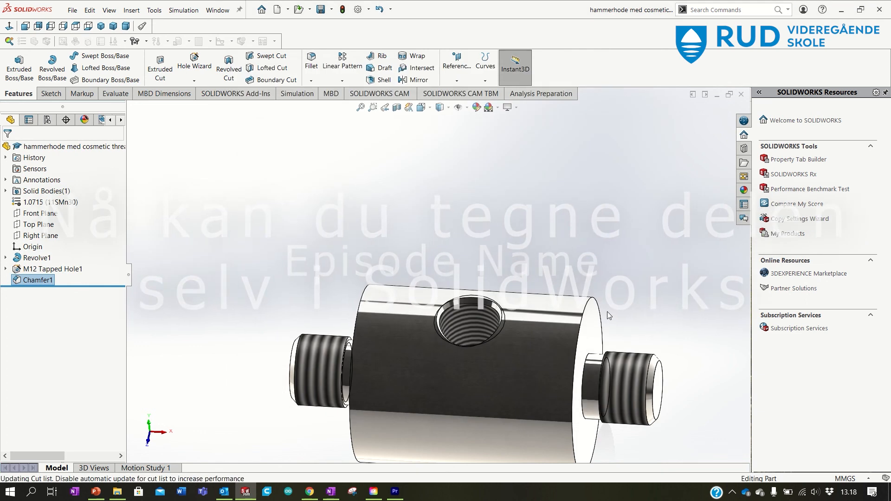